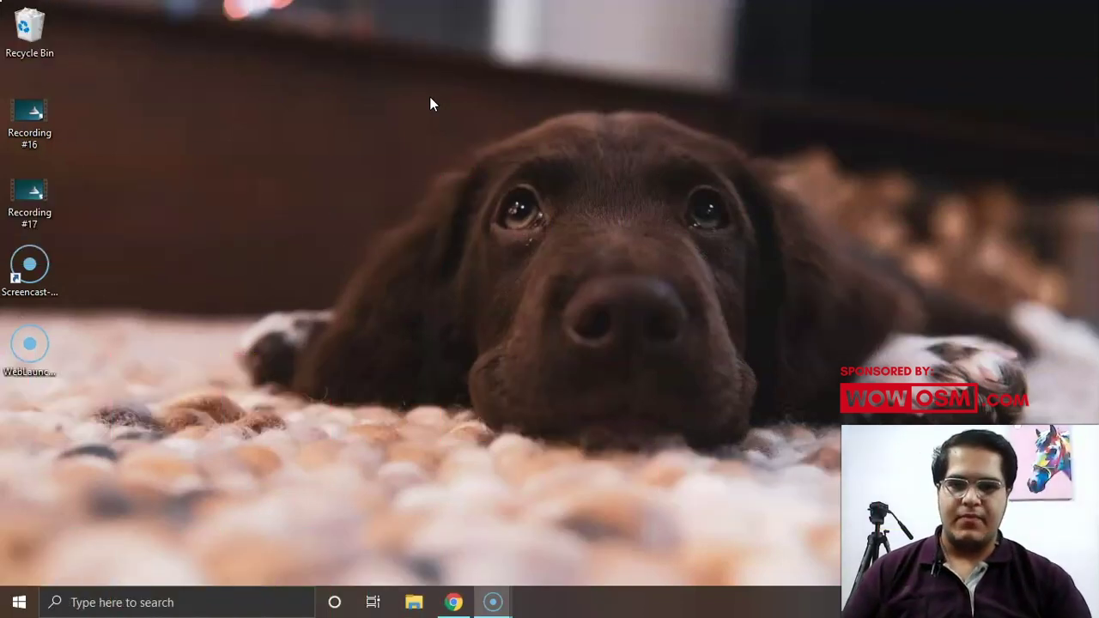
- Switch to the WordPress dashboard in Chrome and search the plugins available to add for "instagram feeds"
left_click(457, 603)
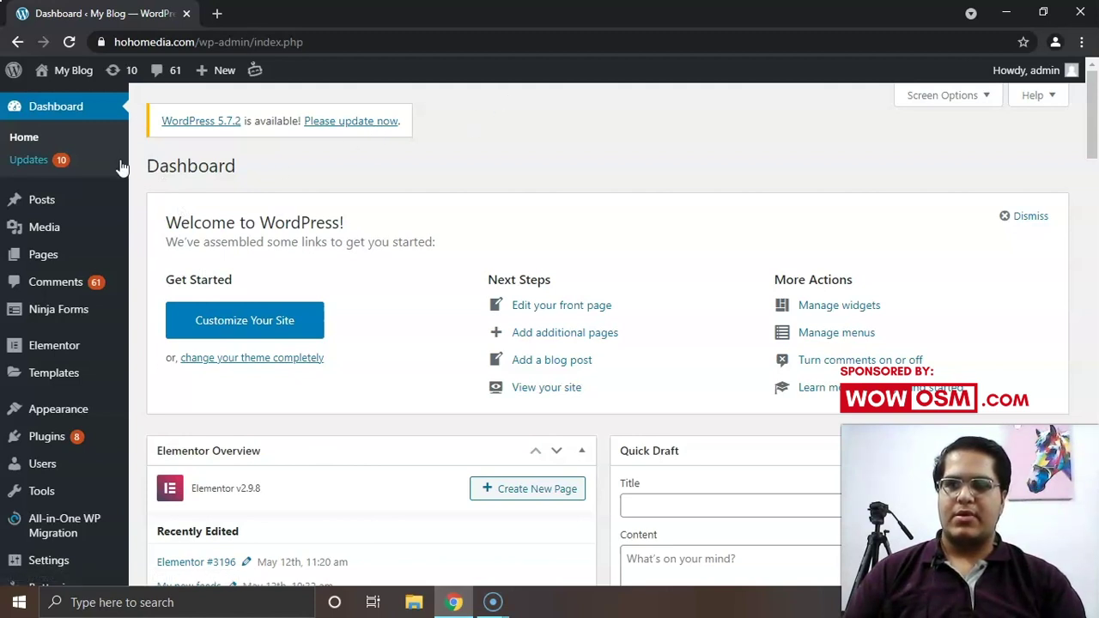
scroll(77, 172, "down", 4)
mouse_move(51, 325)
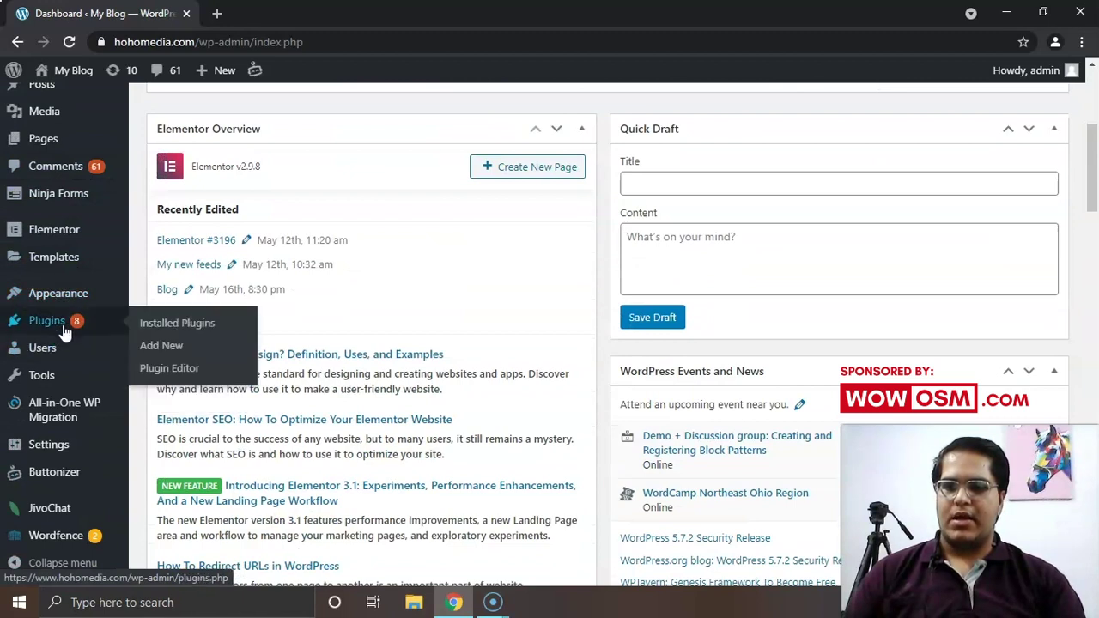
left_click(162, 347)
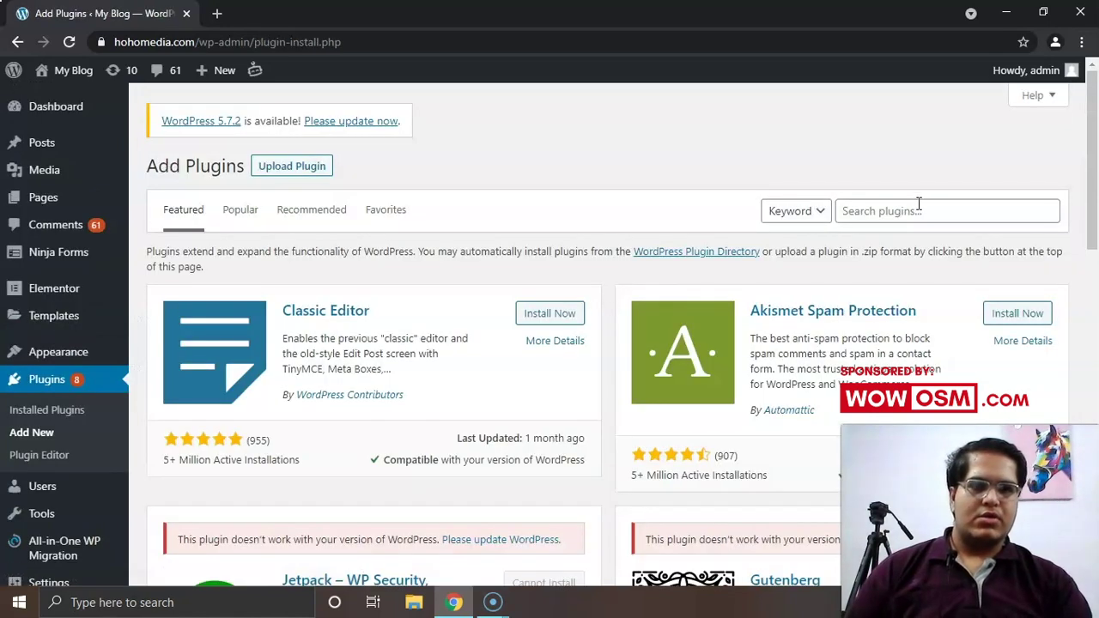
left_click(919, 210)
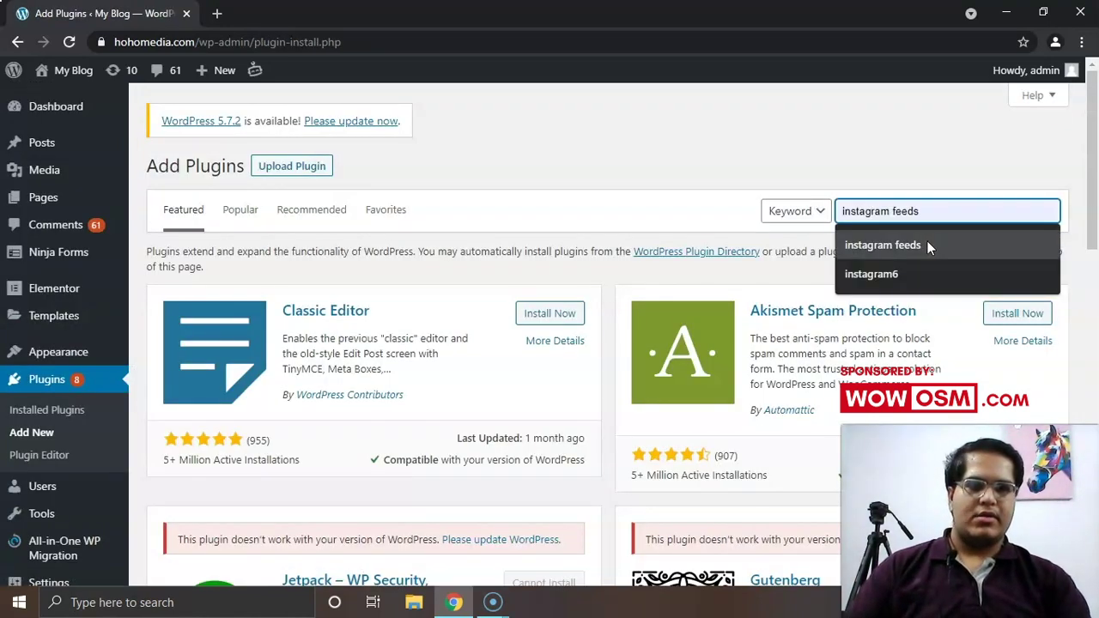
left_click(927, 244)
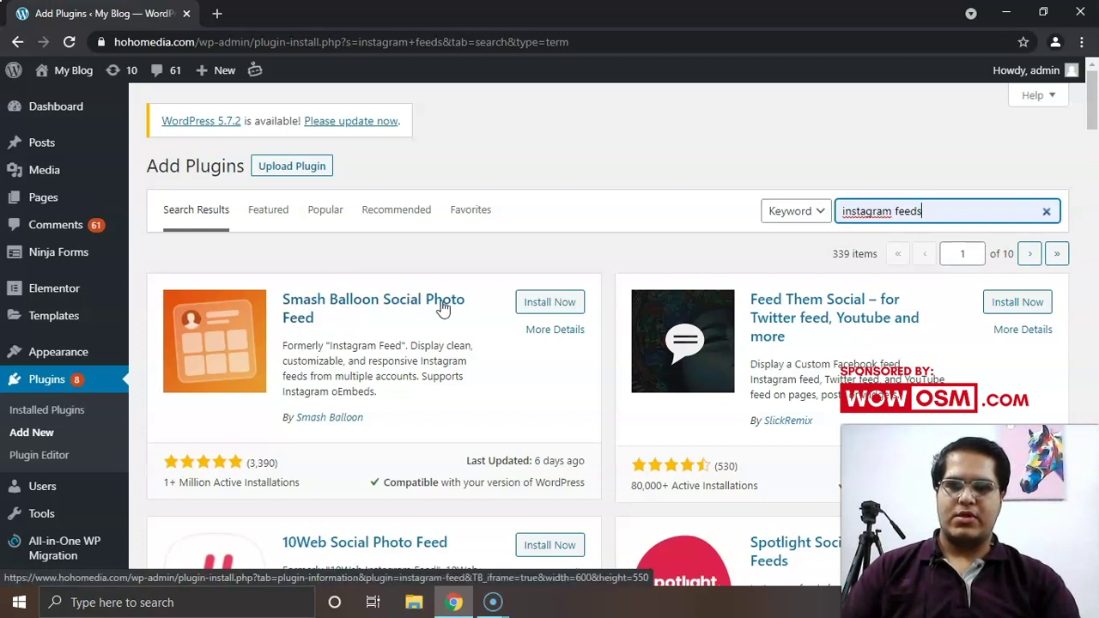
- Install and activate the Smash Balloon Social Photo Feed plugin and open its Instagram Feed settings
left_click(544, 307)
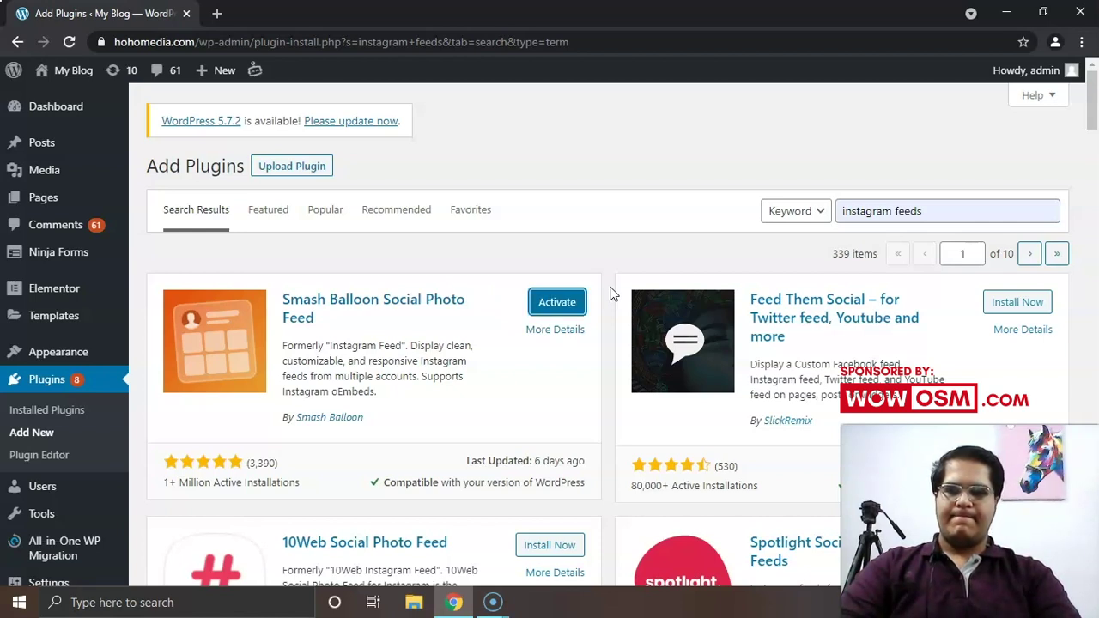
left_click(582, 302)
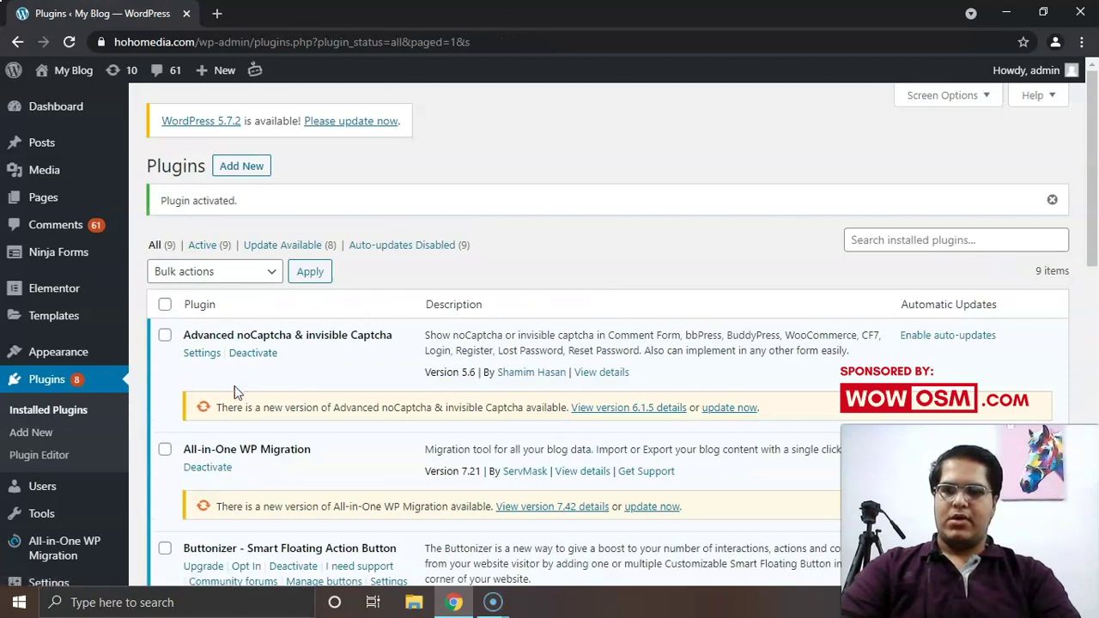
scroll(279, 354, "down", 3)
scroll(279, 354, "down", 7)
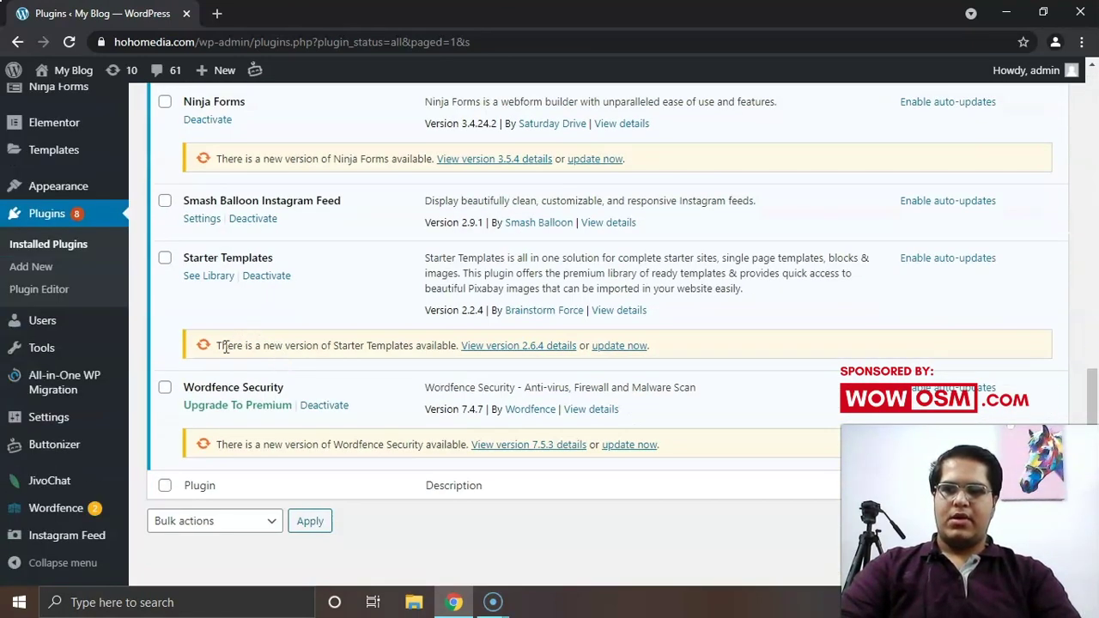
scroll(225, 346, "up", 1)
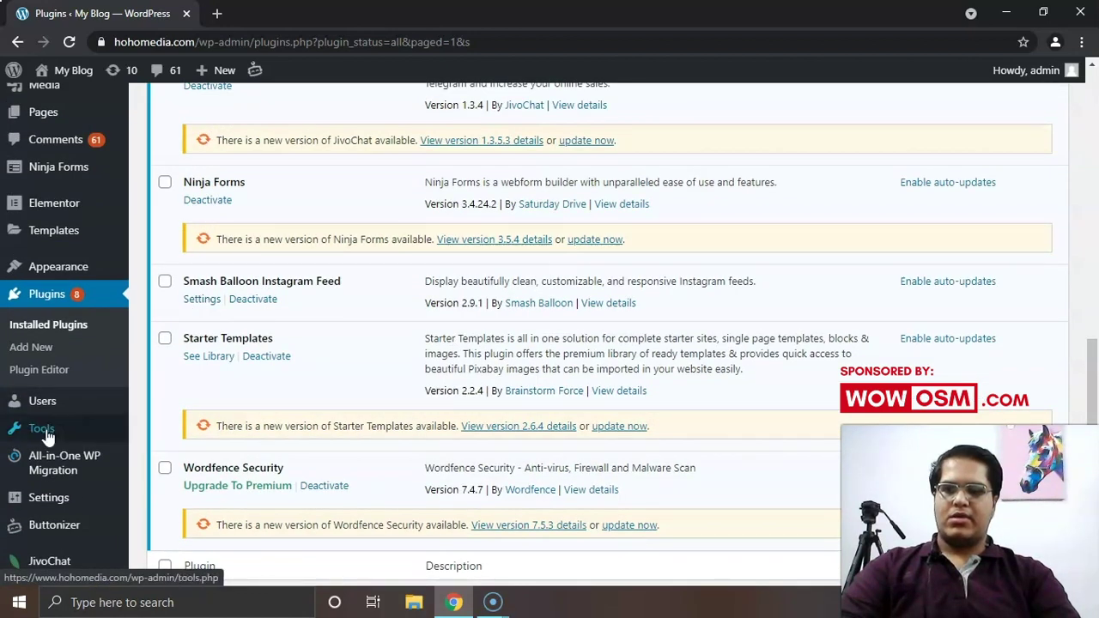
scroll(43, 430, "down", 1)
mouse_move(75, 533)
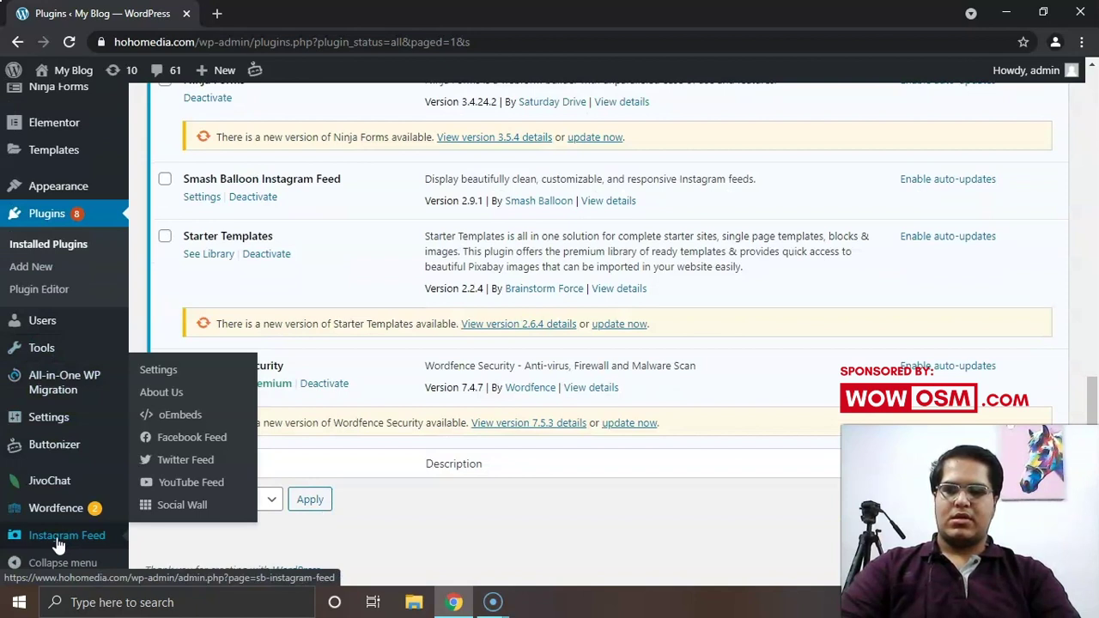
left_click(56, 541)
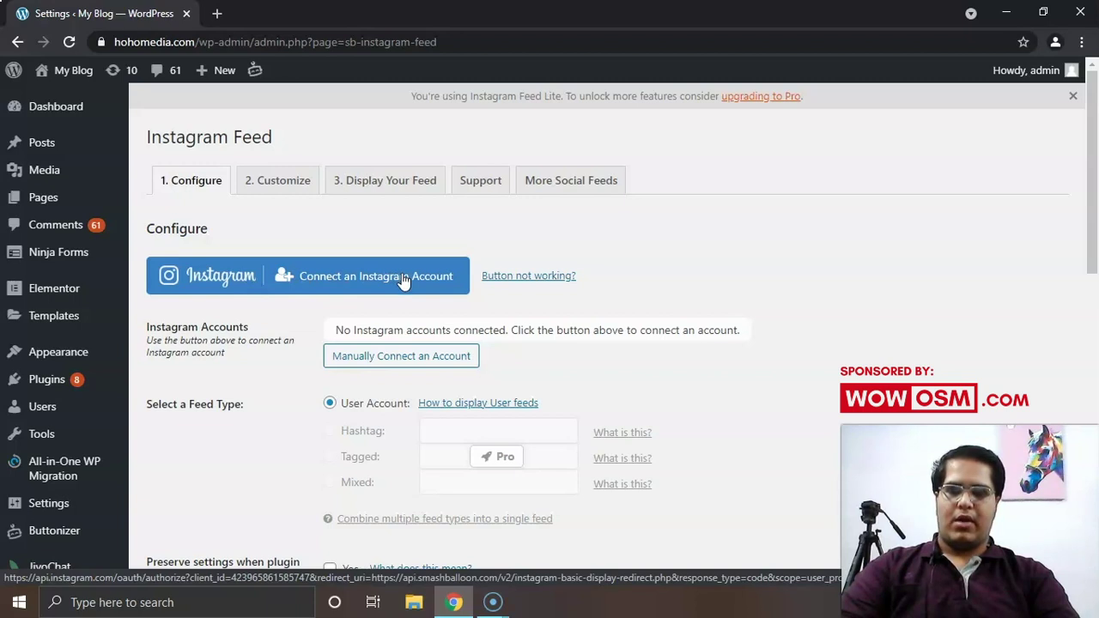
left_click(365, 284)
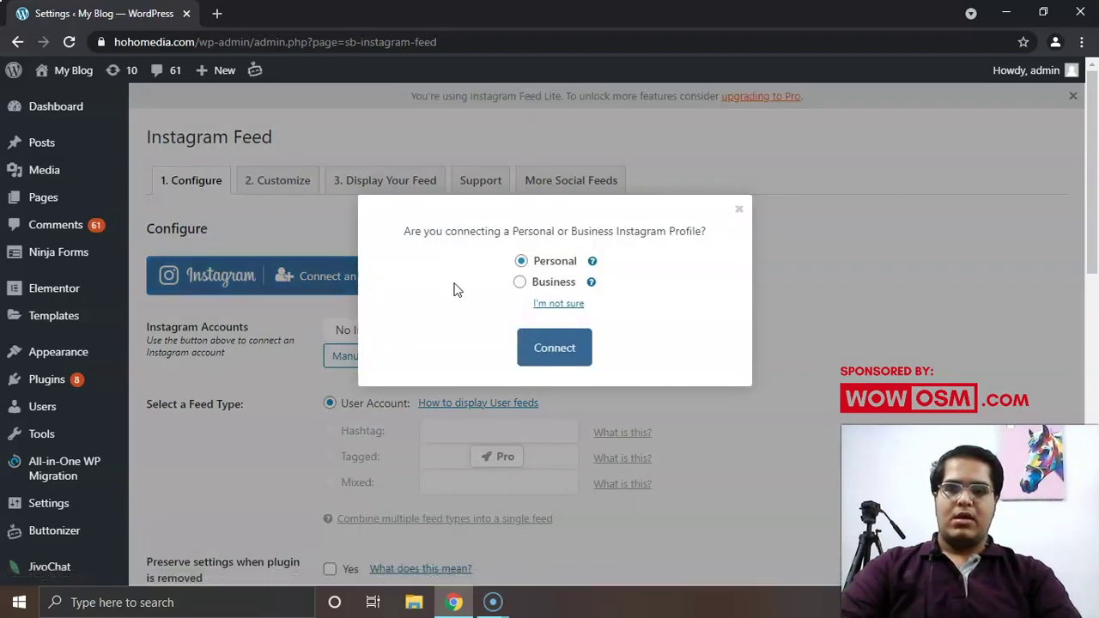
left_click(531, 355)
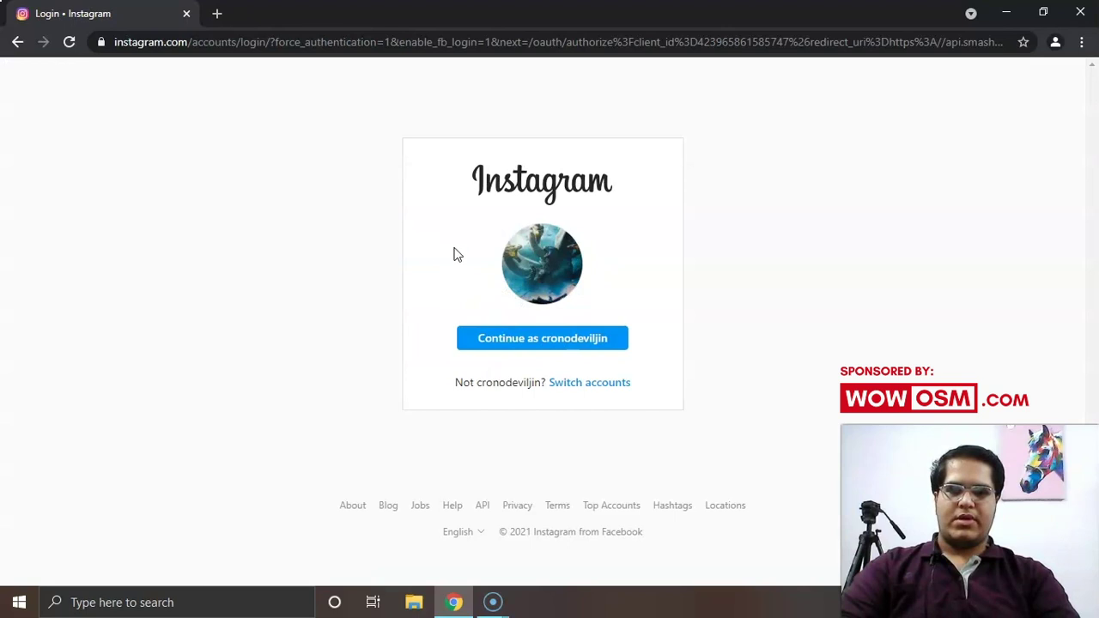
left_click(601, 383)
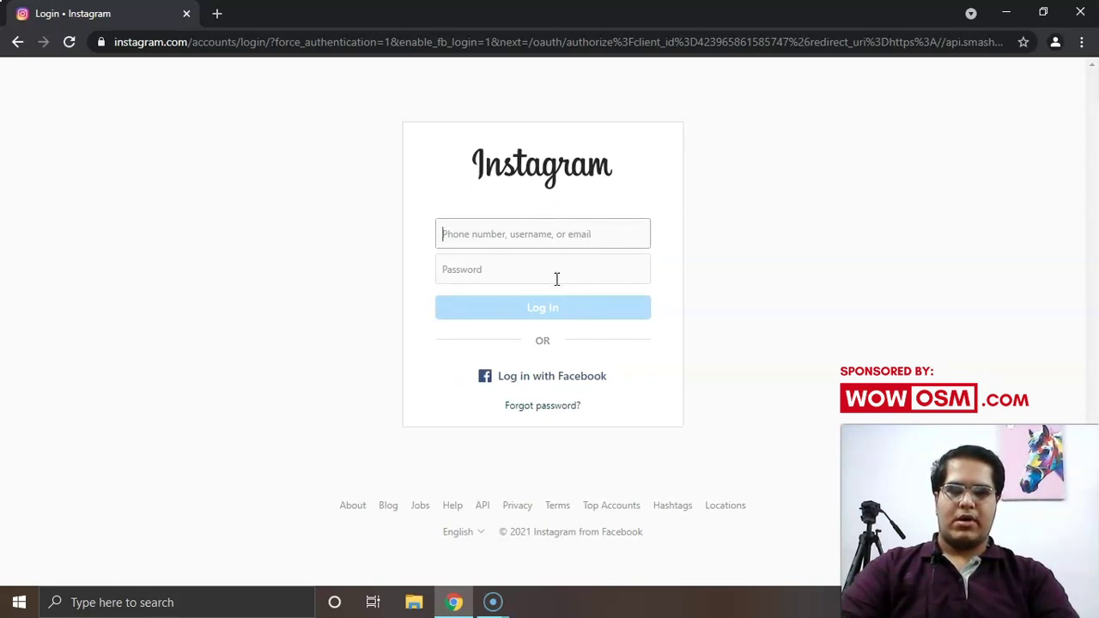
left_click(17, 43)
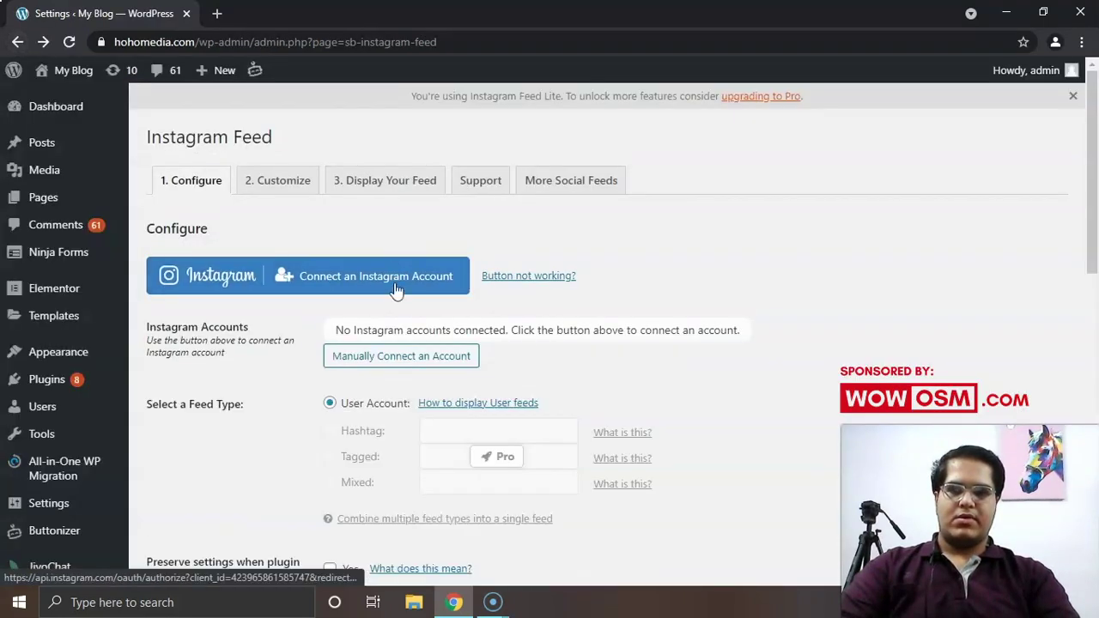
- Connect the Cunning Money Business Instagram profile to the plugin, continuing with the previously linked Facebook account
left_click(396, 290)
left_click(521, 283)
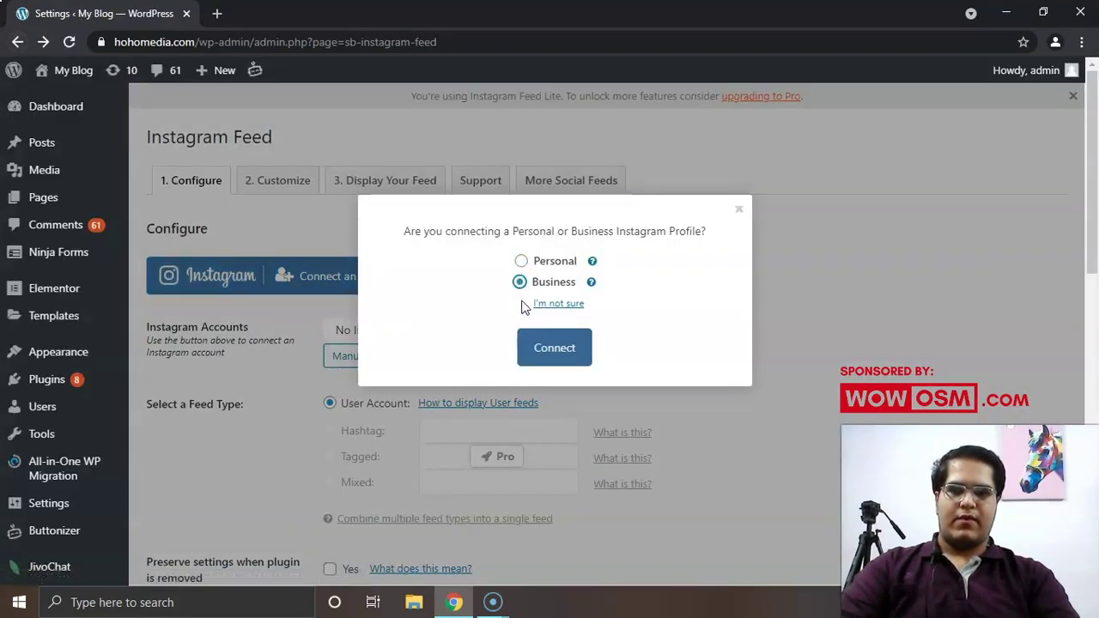
left_click(564, 362)
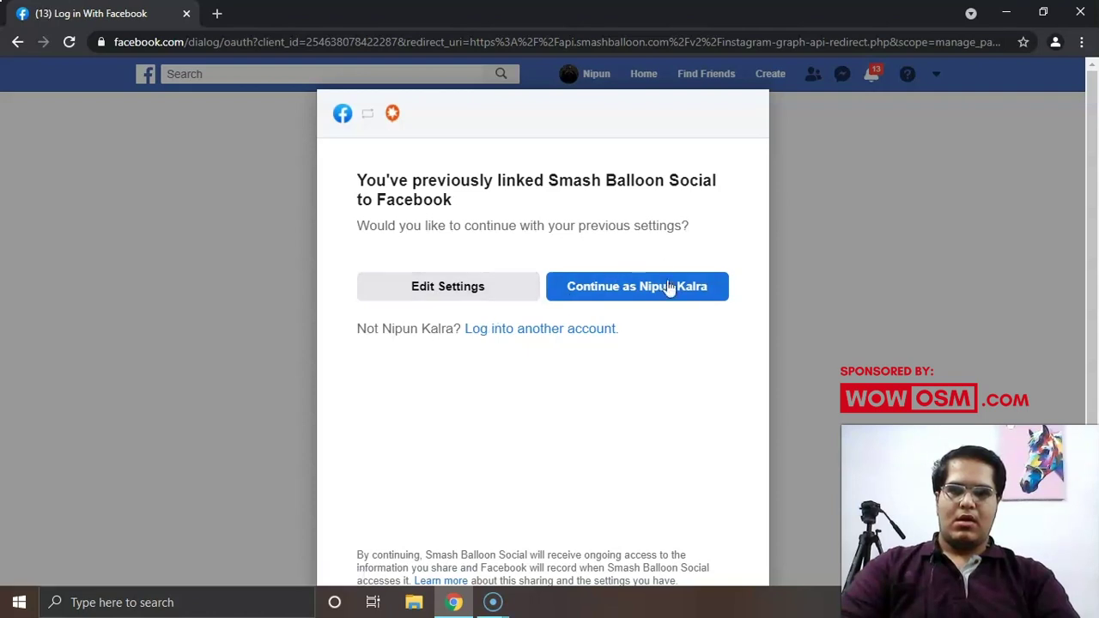
left_click(671, 292)
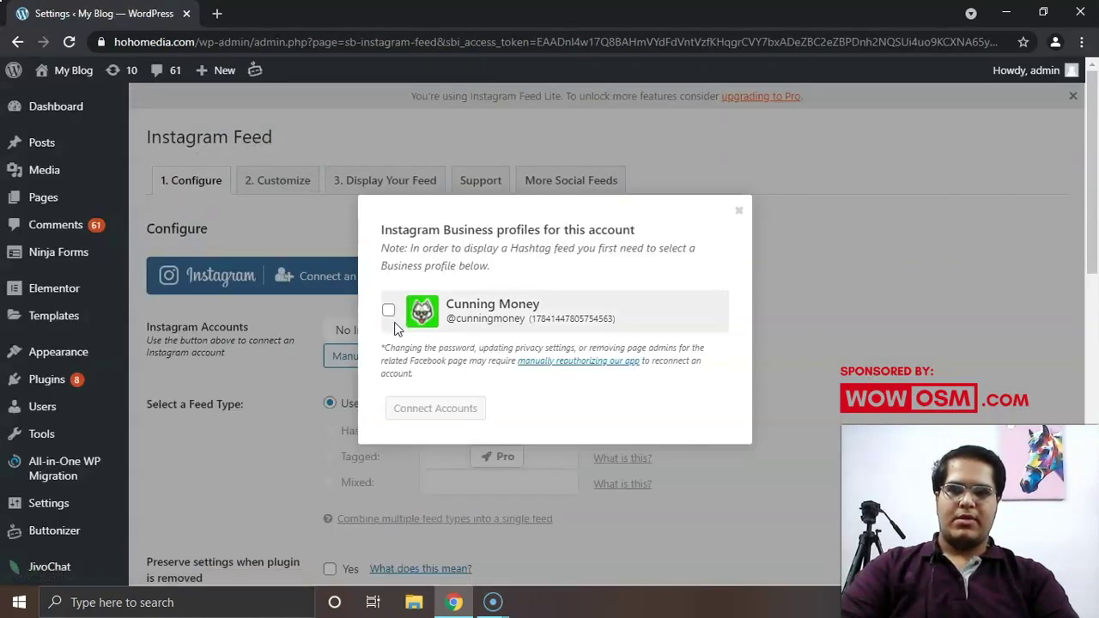
left_click(388, 310)
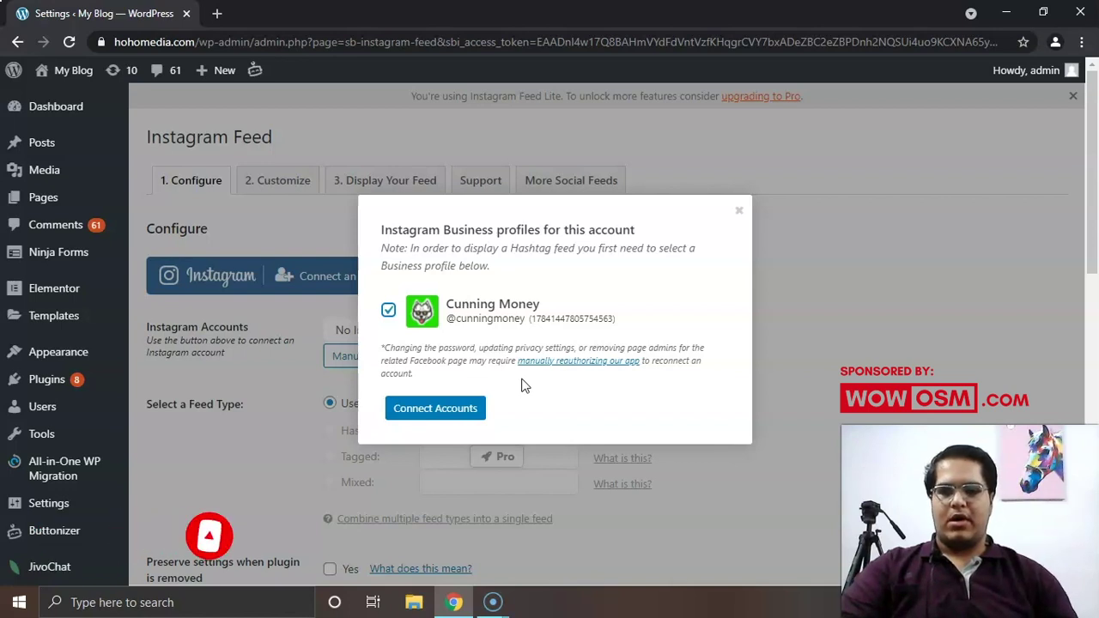
left_click(459, 416)
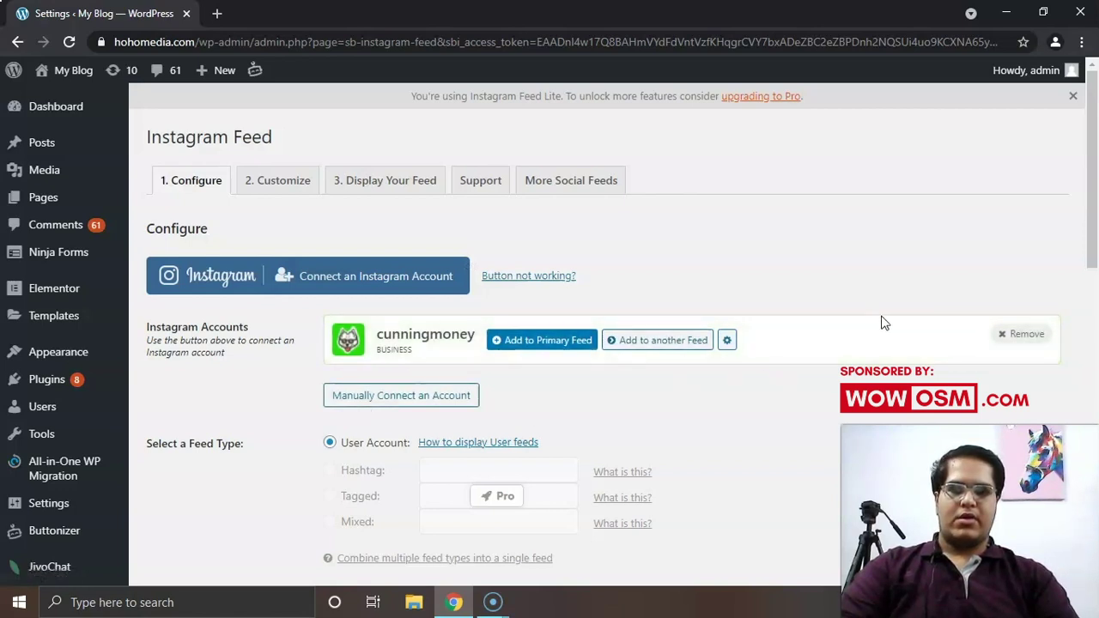
- Choose Hours as the unit for the check for new posts and save the feed configuration
scroll(236, 343, "down", 4)
left_click(194, 448)
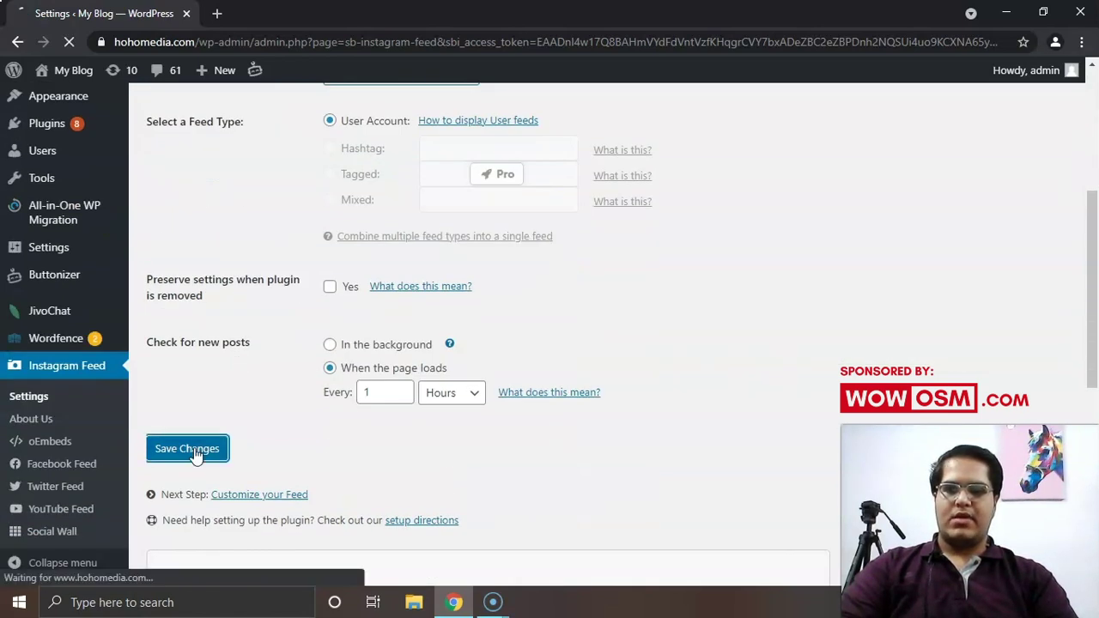
scroll(306, 375, "down", 4)
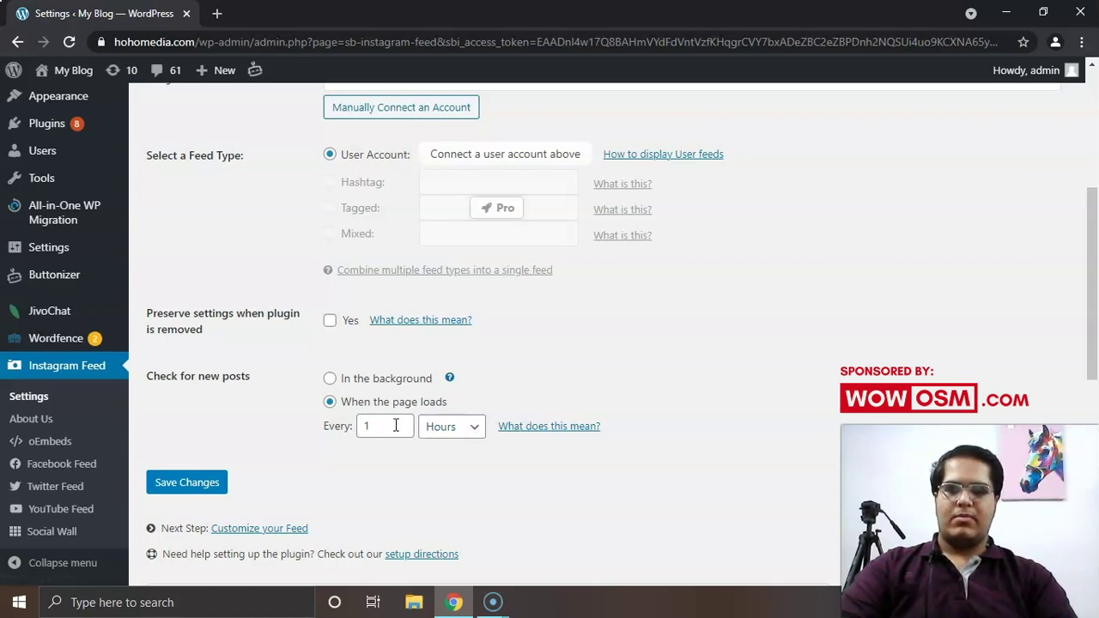
left_click(473, 432)
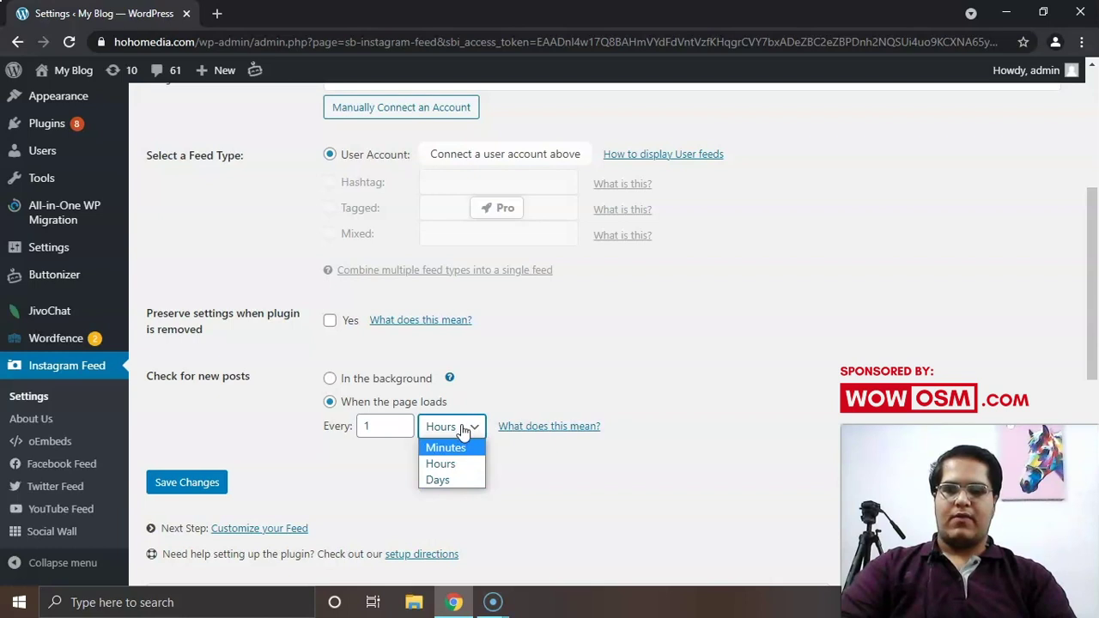
left_click(466, 464)
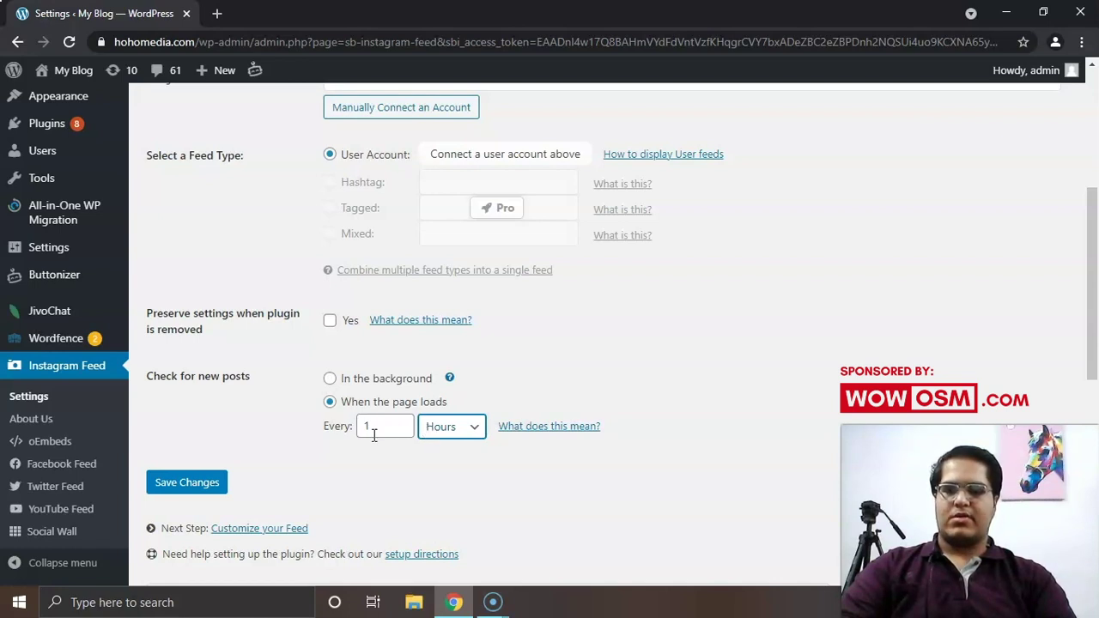
left_click(216, 488)
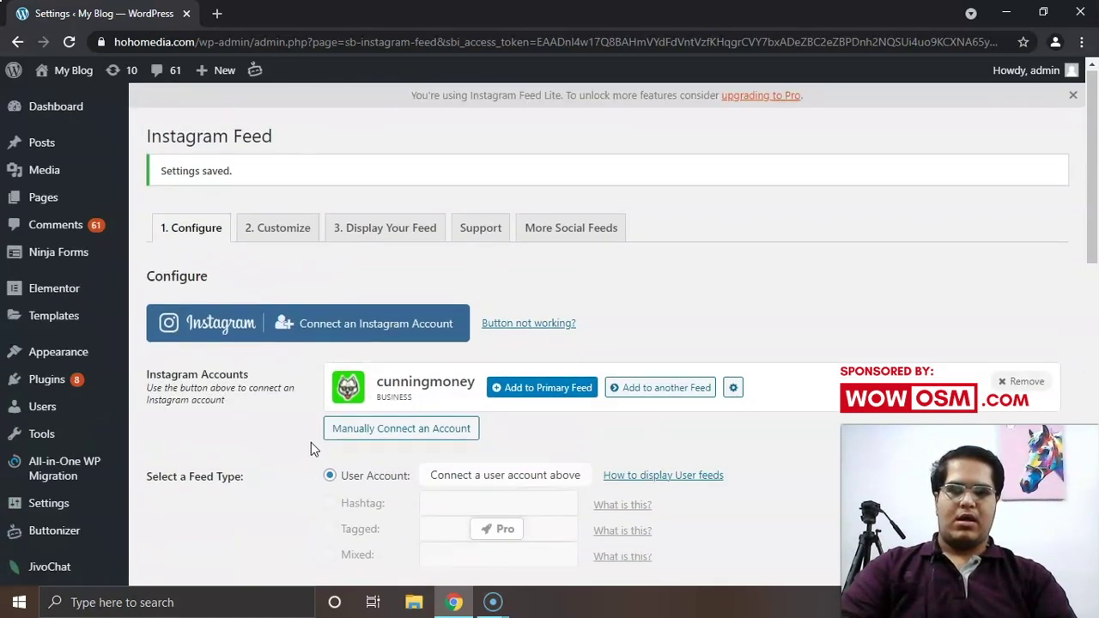
- Examine the feed's customization options for width, height, background color and layout
left_click(294, 227)
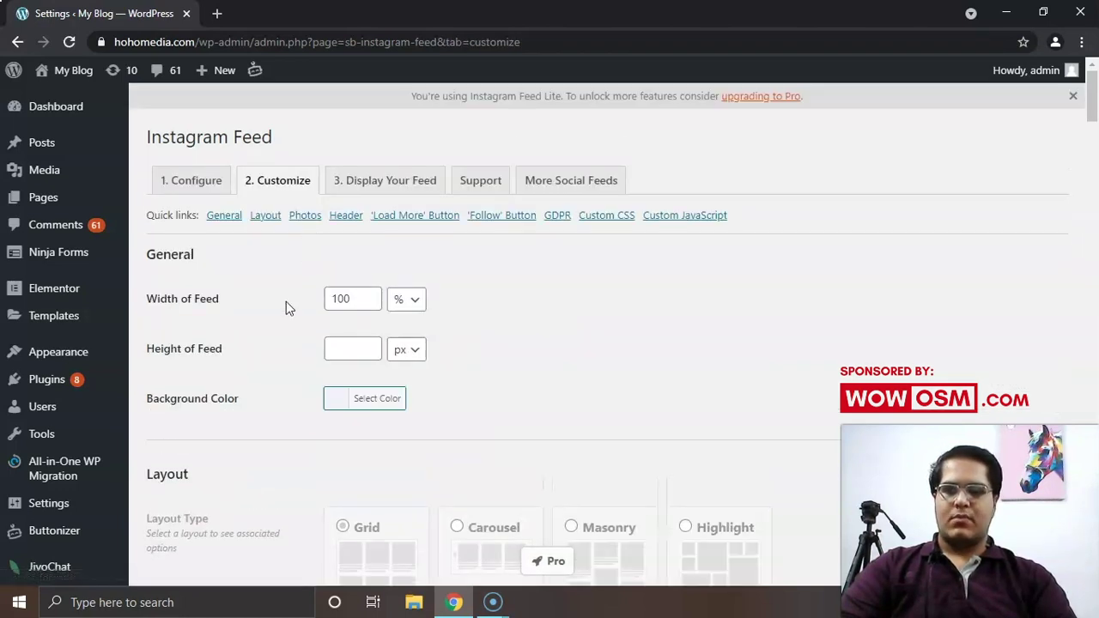
scroll(287, 307, "down", 3)
scroll(286, 306, "down", 2)
scroll(297, 284, "up", 3)
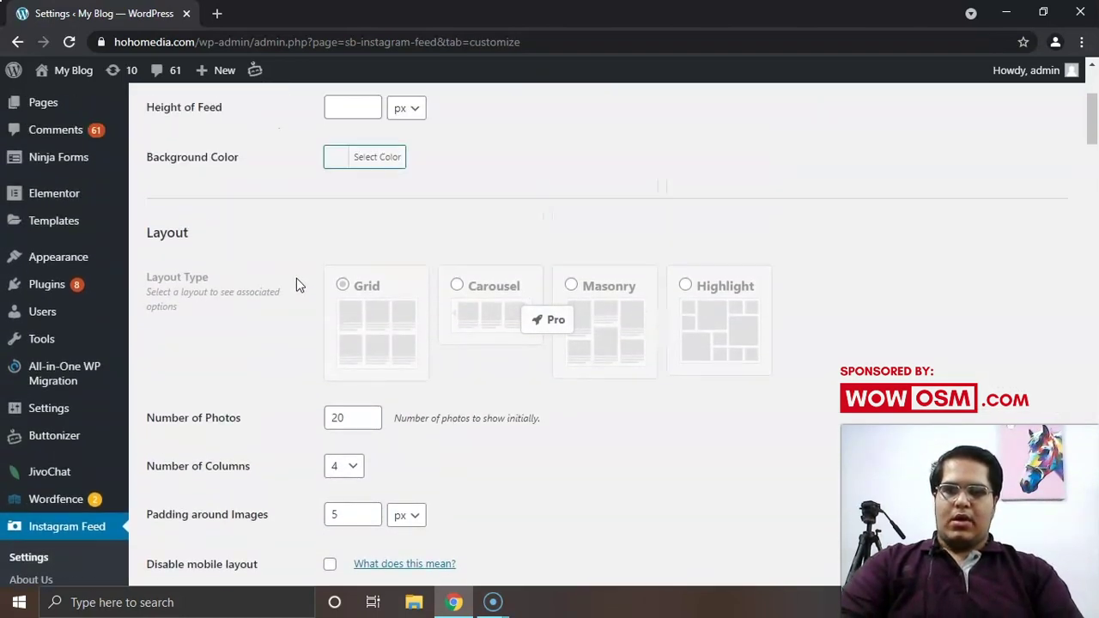
scroll(297, 284, "up", 2)
scroll(298, 283, "down", 1)
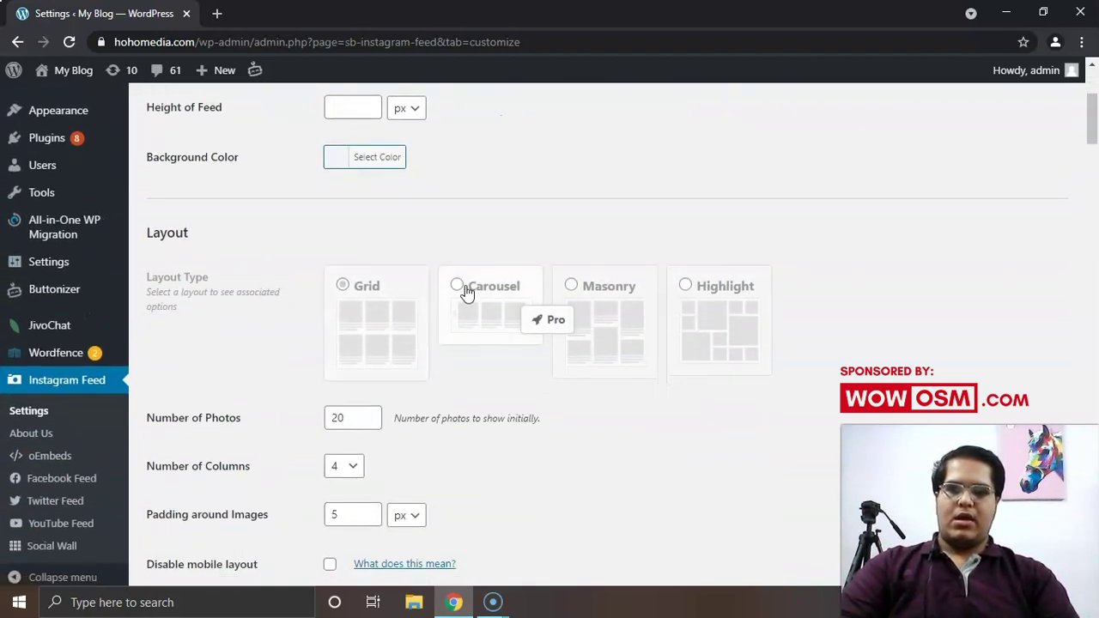
scroll(504, 305, "up", 3)
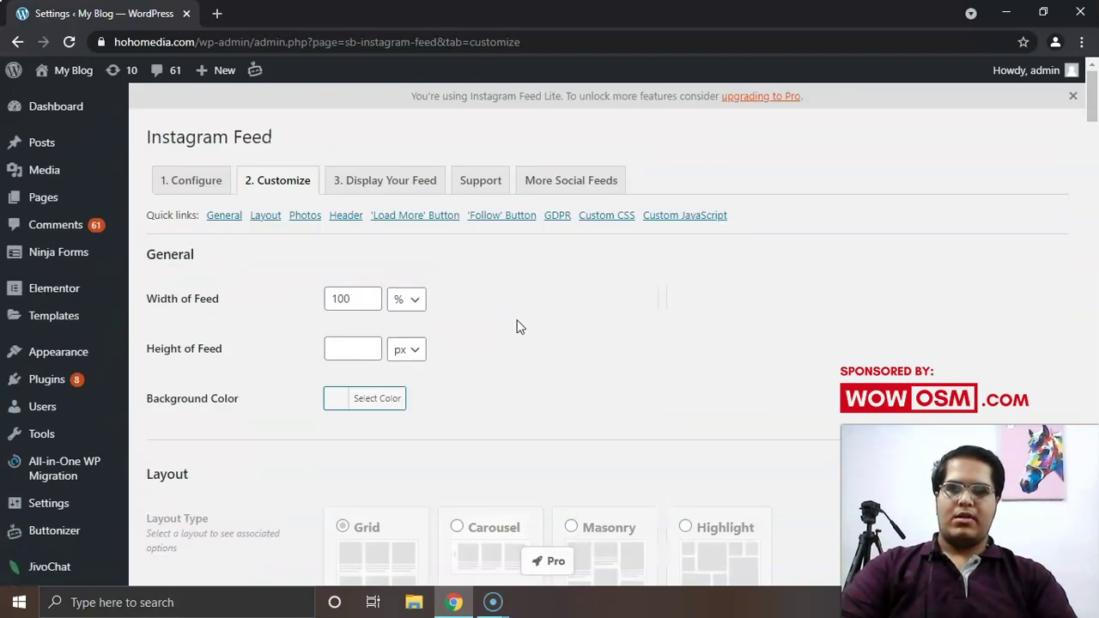
scroll(603, 386, "down", 2)
scroll(599, 384, "up", 2)
scroll(599, 383, "down", 3)
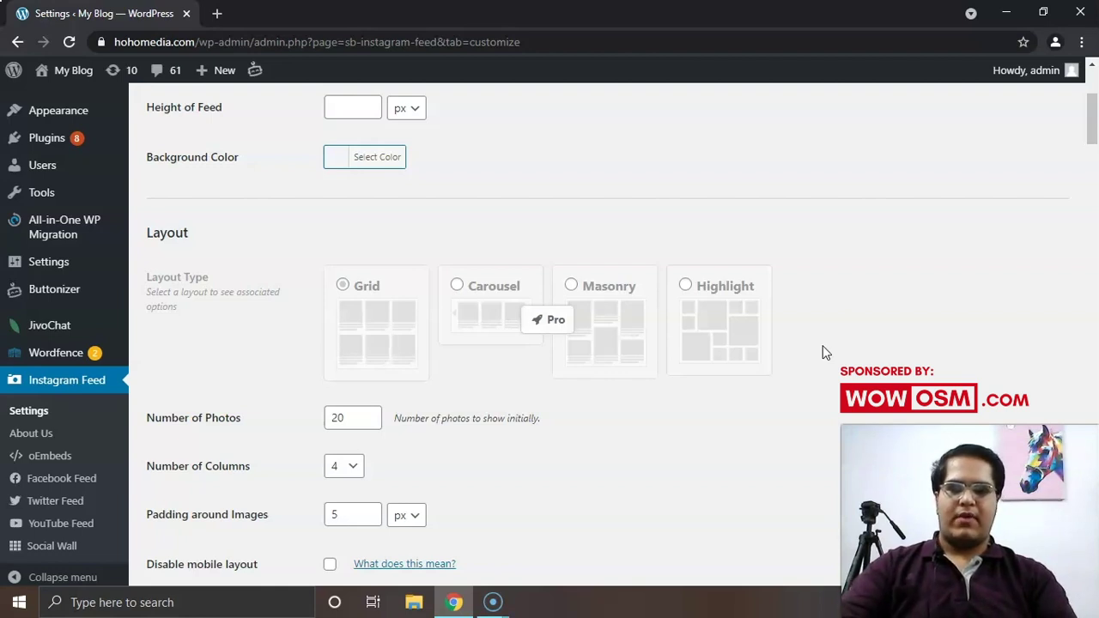
- Select the Grid layout type for the feed and save the customization settings
left_click(346, 319)
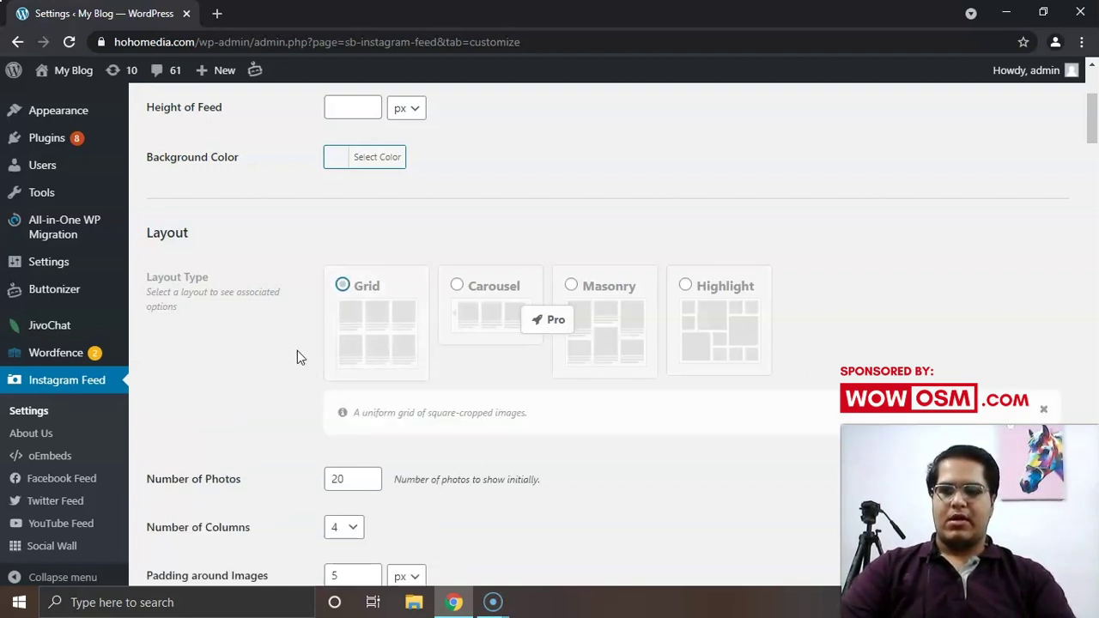
scroll(268, 363, "down", 3)
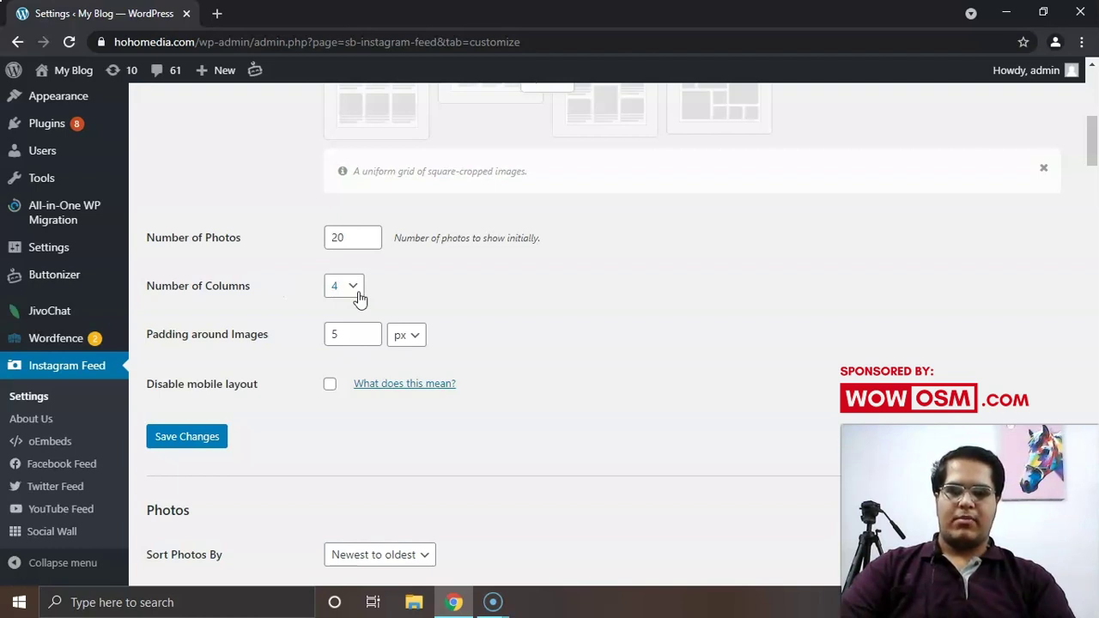
left_click(192, 439)
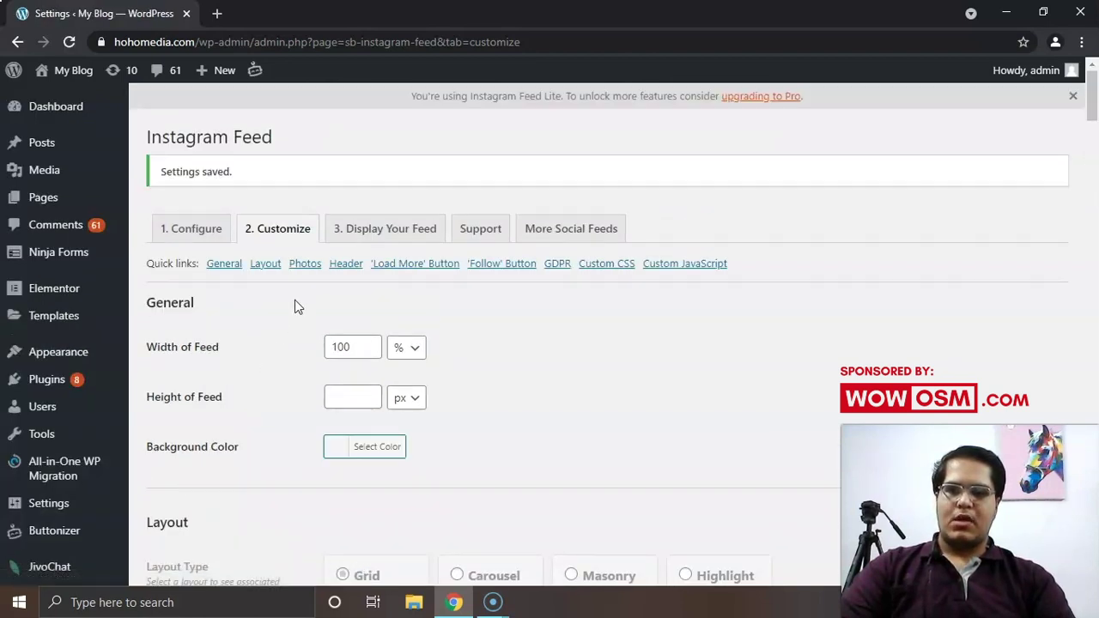
- Copy the [instagram-feed] shortcode from the plugin's Display Your Feed settings
left_click(407, 245)
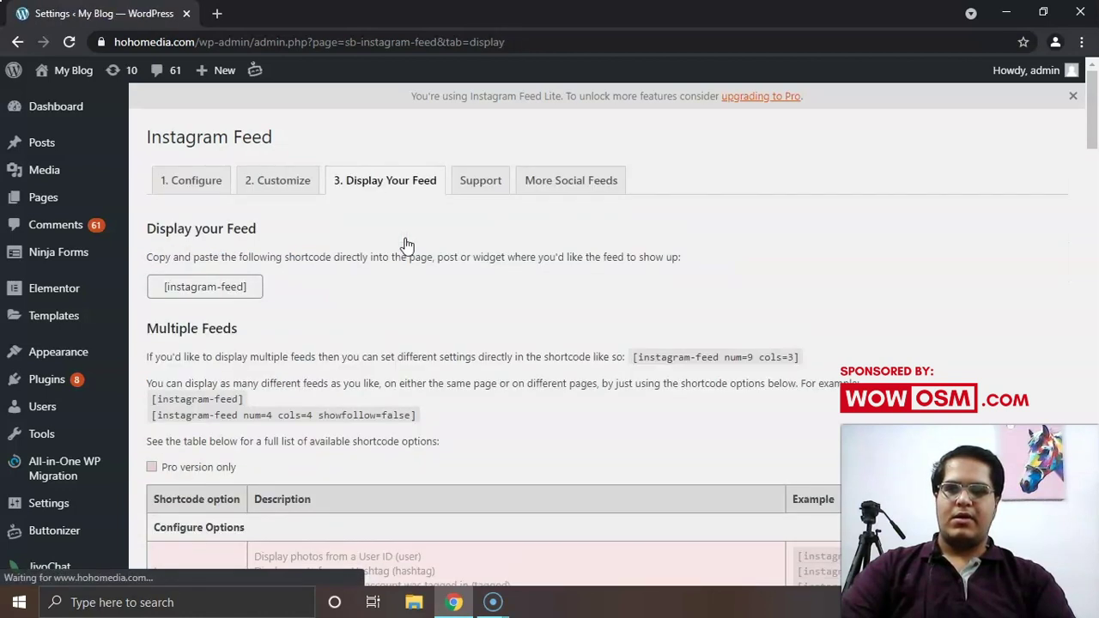
left_click(255, 286)
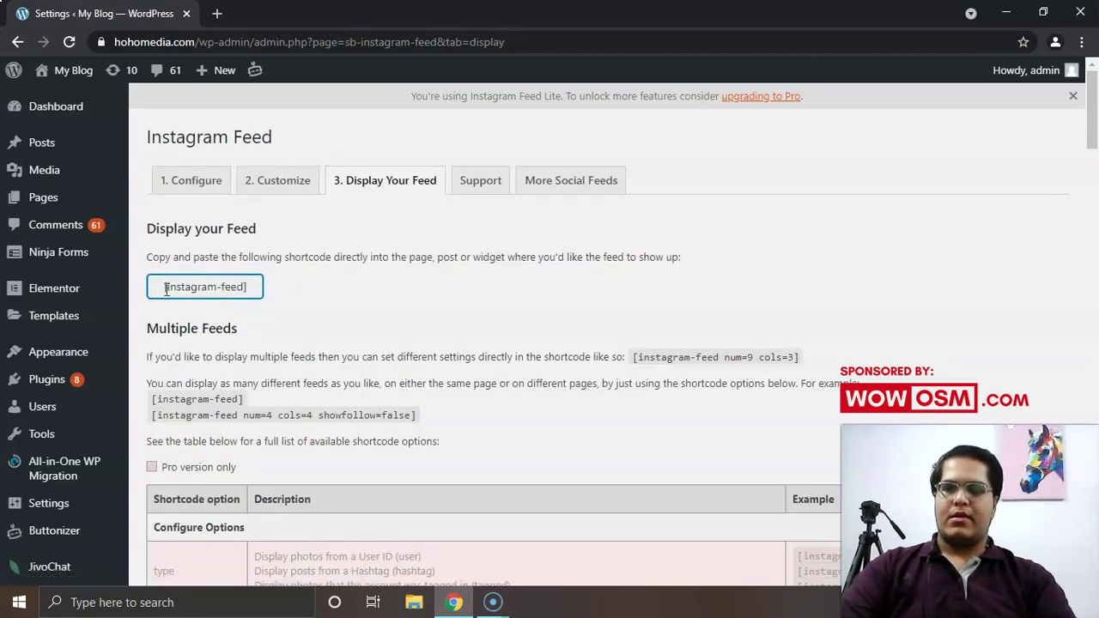
left_click_drag(168, 289, 248, 288)
key("ctrl+c")
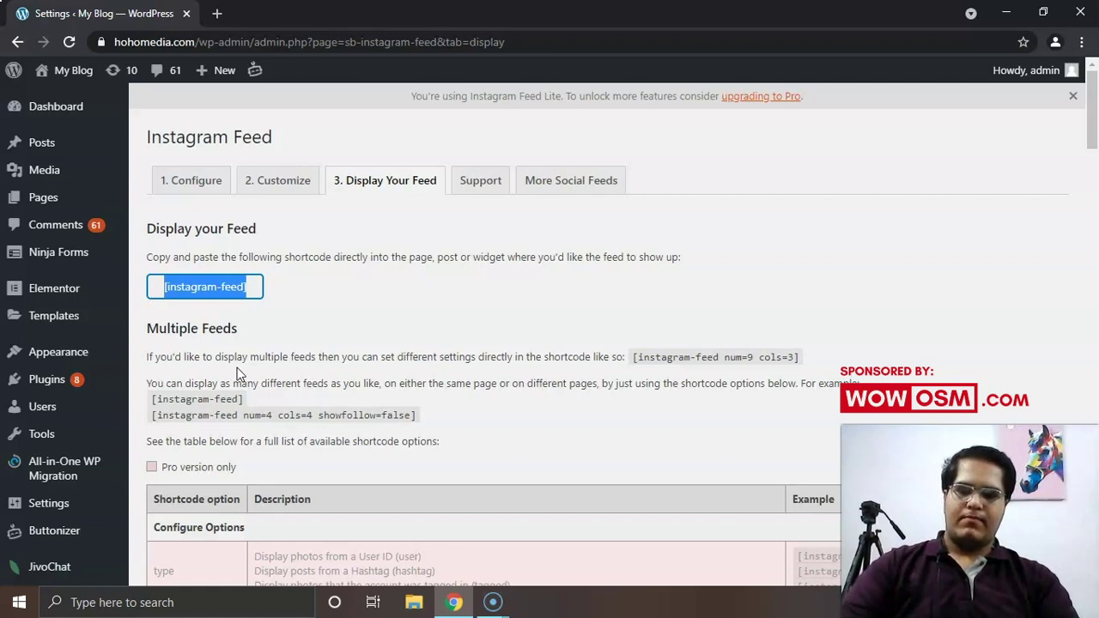
- Create a new page titled "New instagram feed"
mouse_move(59, 201)
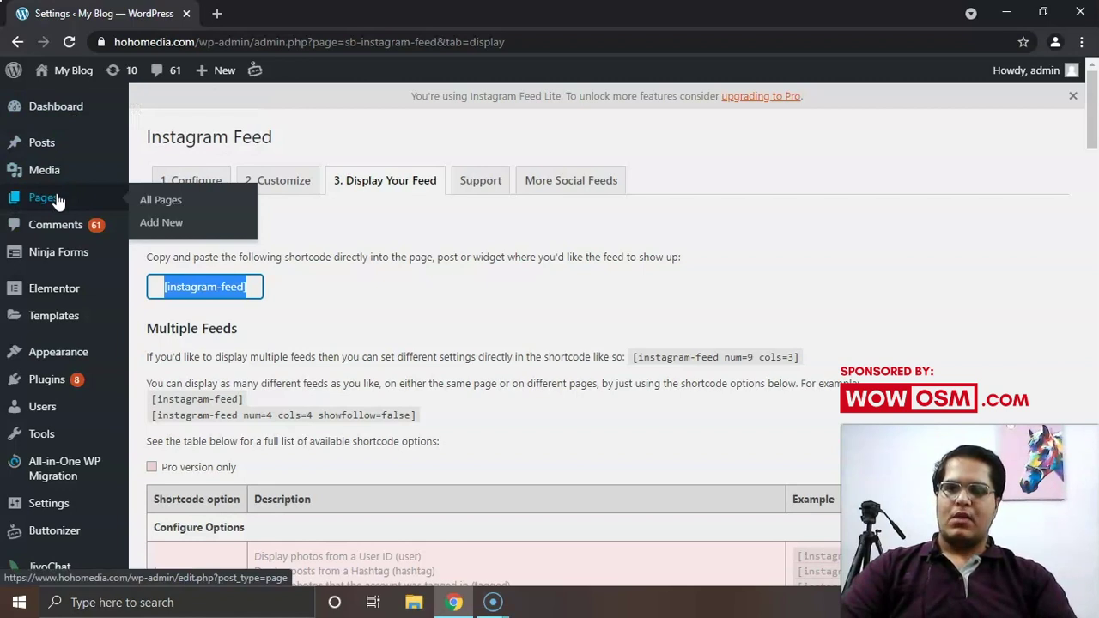
left_click(172, 225)
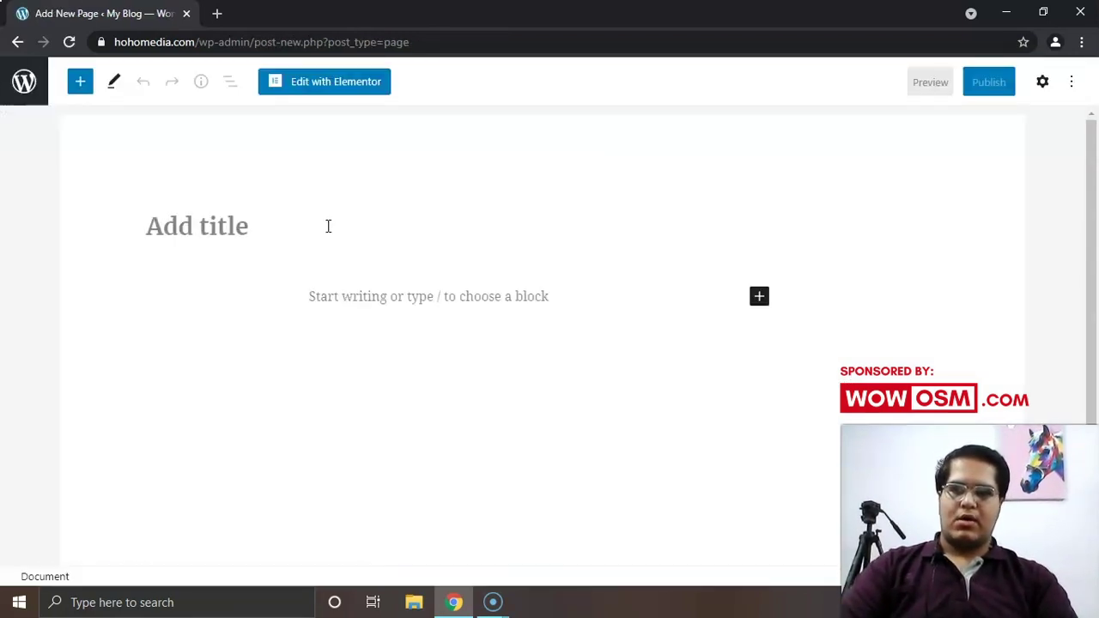
type("n")
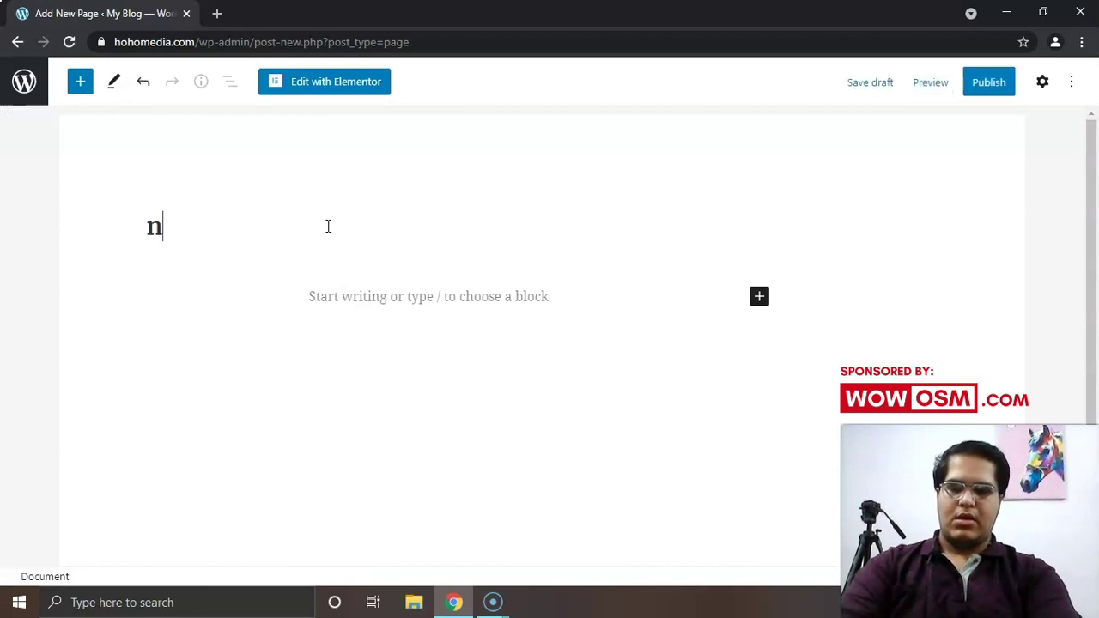
type("ew f")
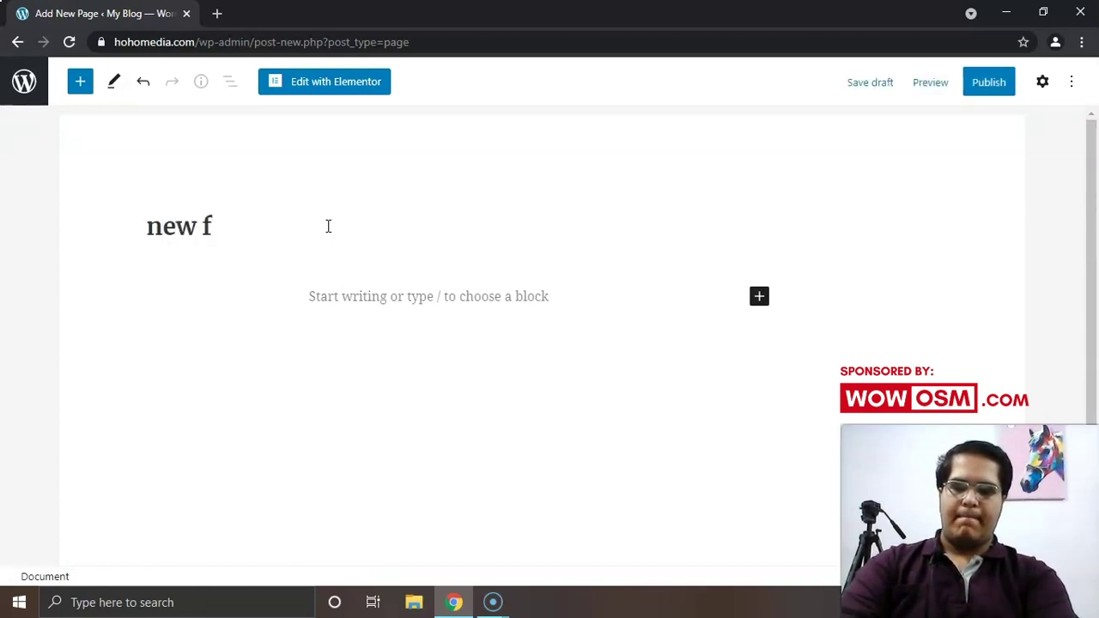
key("BackSpace")
type("in")
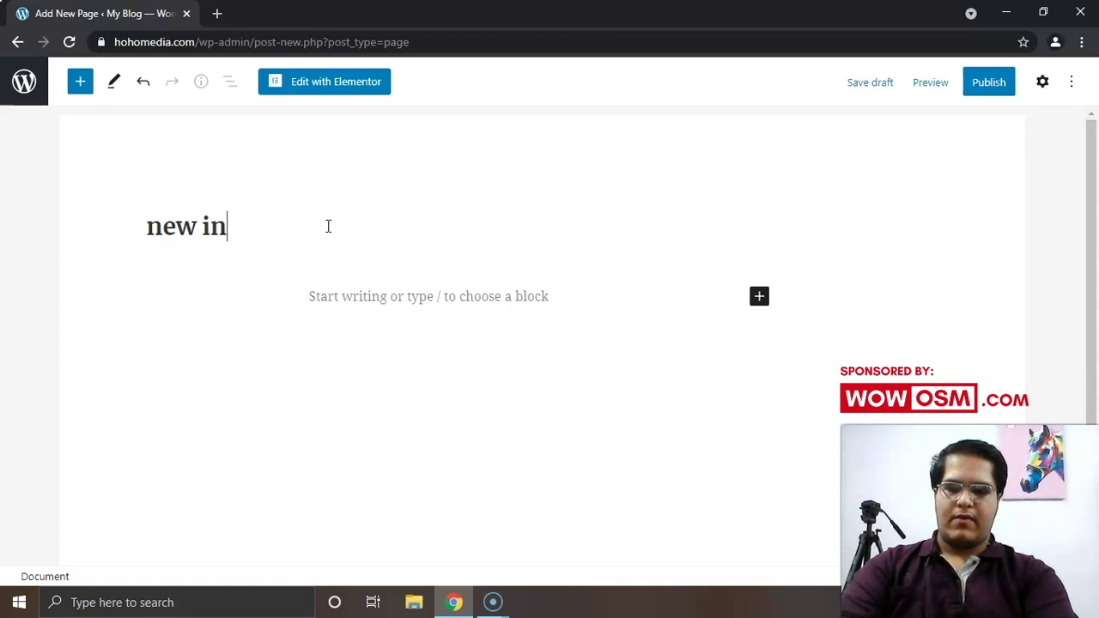
type("stagram feed")
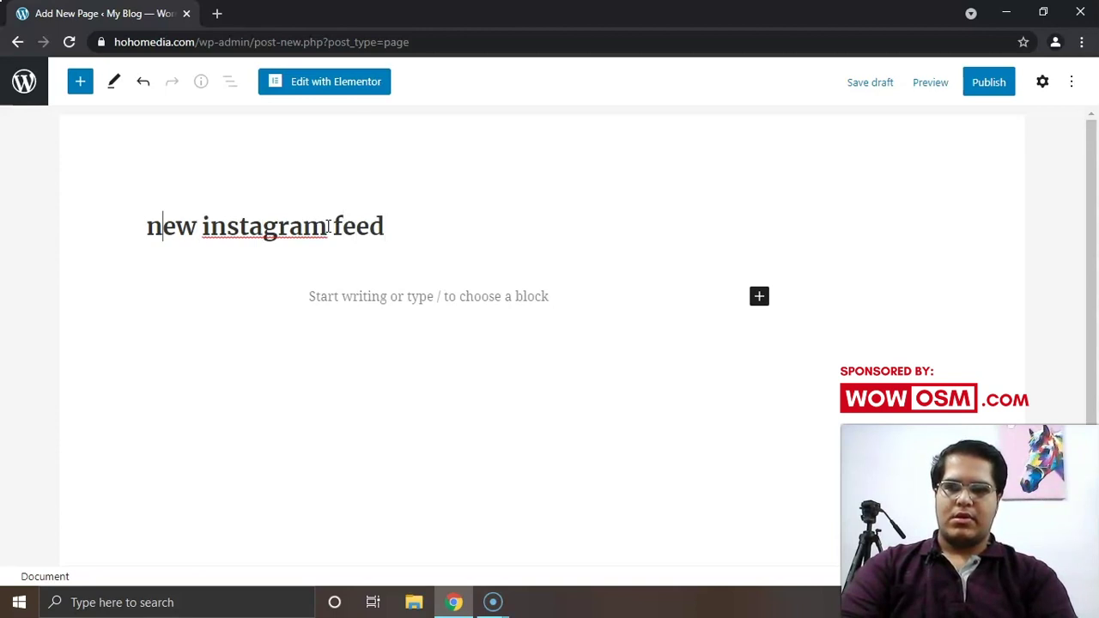
key("BackSpace")
type("N")
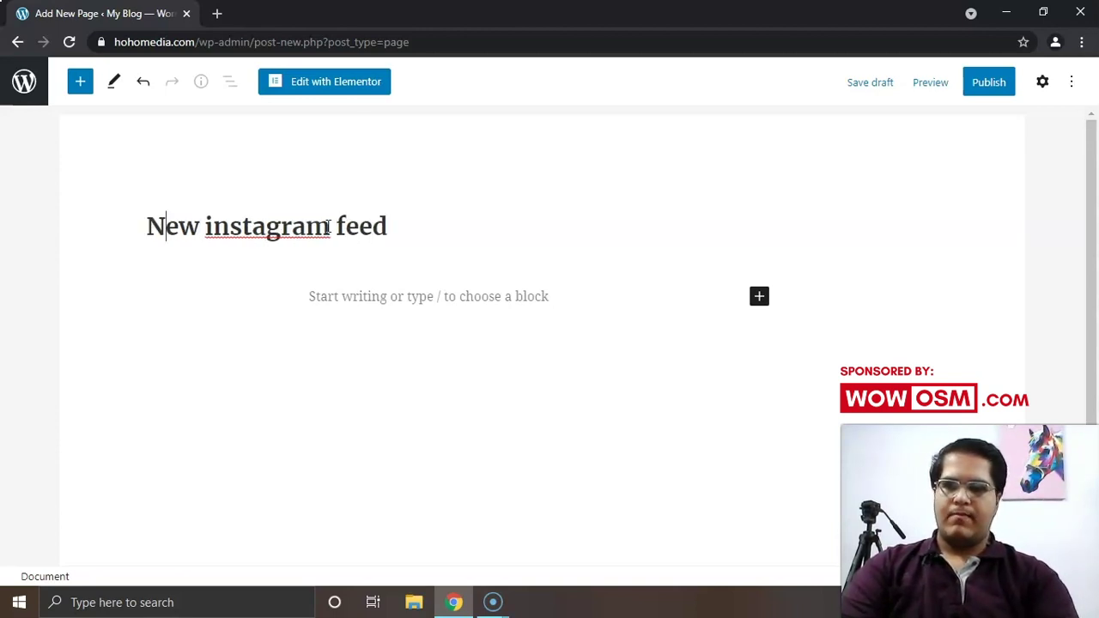
- Add a Shortcode block to the page and paste the [instagram-feed] shortcode into it
left_click(80, 86)
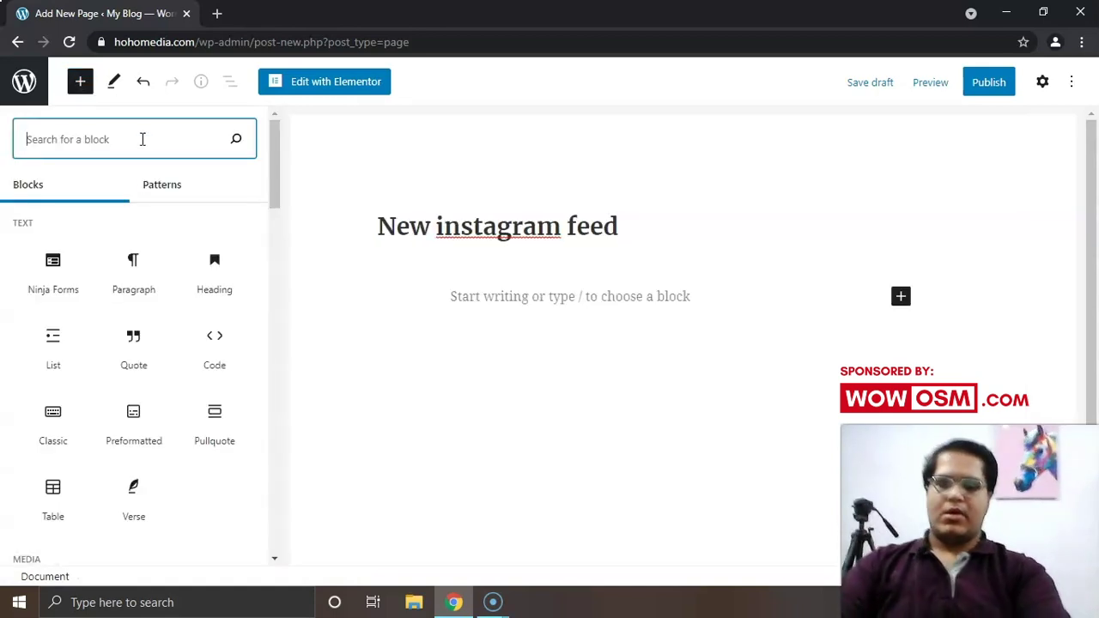
type("shortcode")
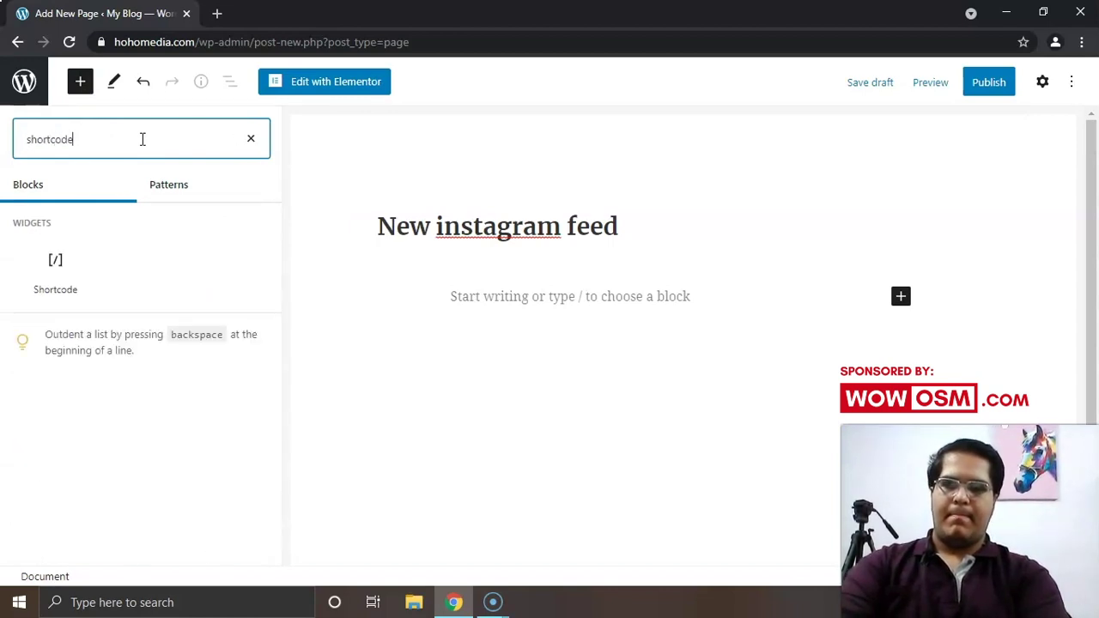
left_click(40, 273)
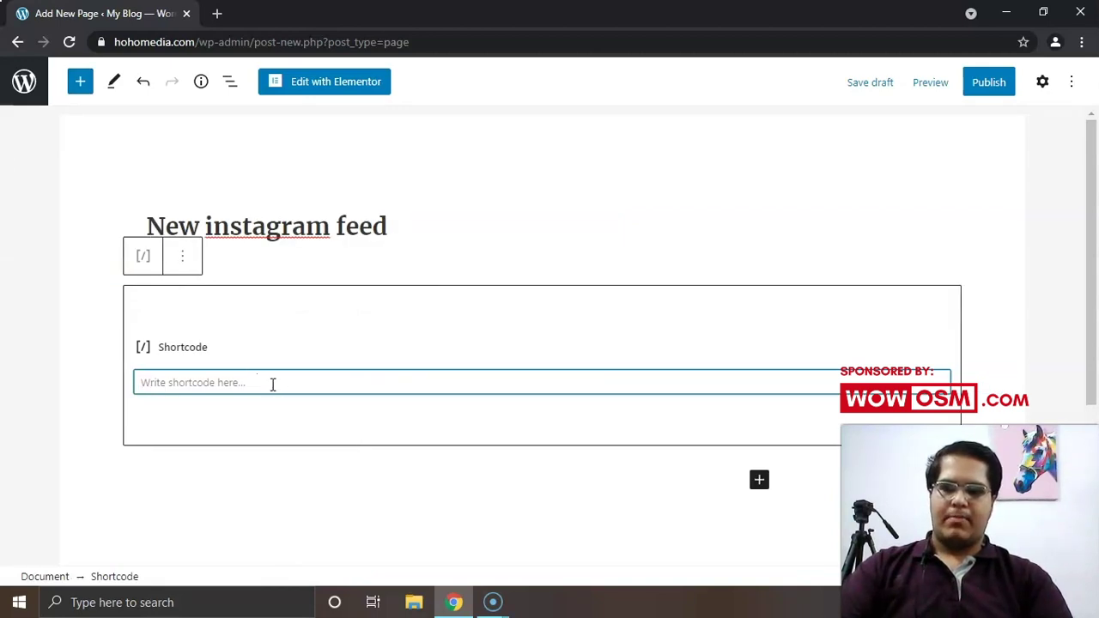
key("ctrl+v")
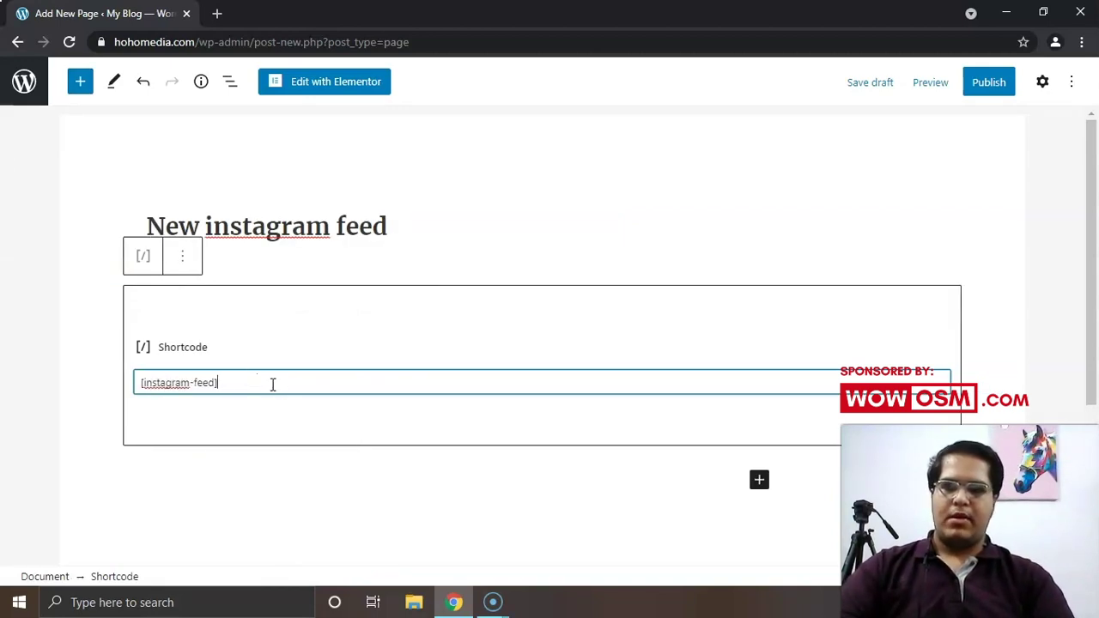
- Publish the page with Private visibility and view the Instagram feed on the live page
left_click(989, 82)
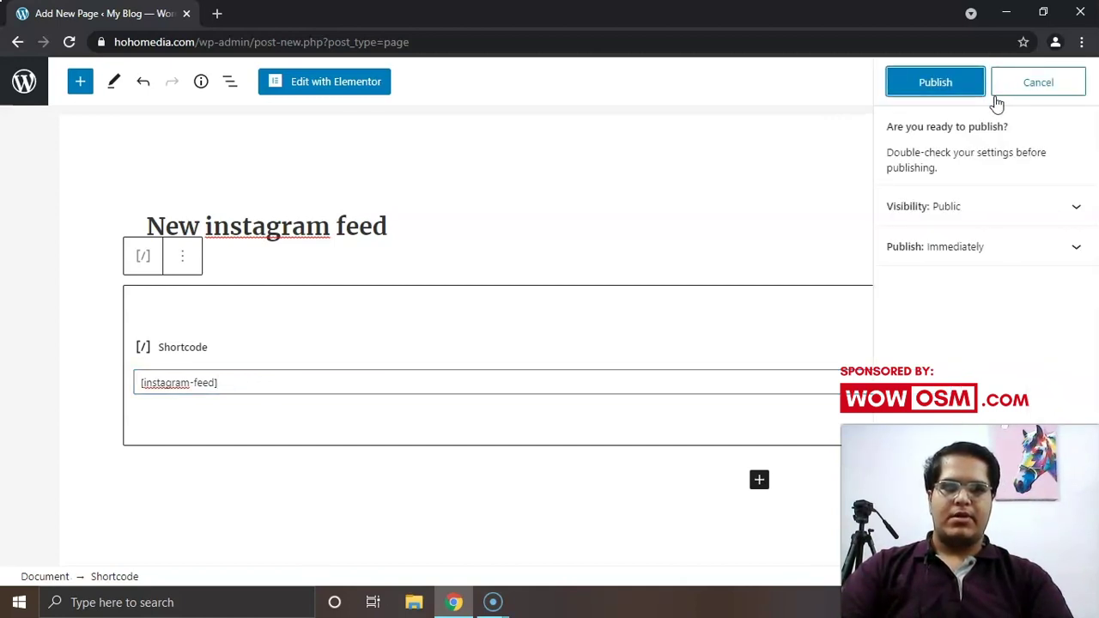
left_click(999, 209)
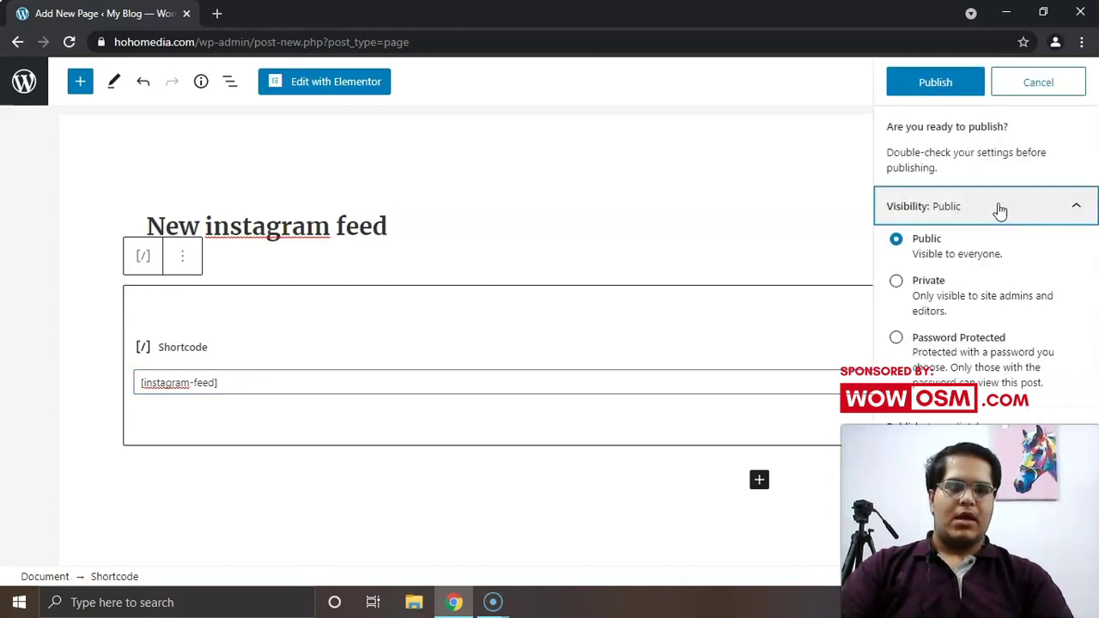
left_click(896, 282)
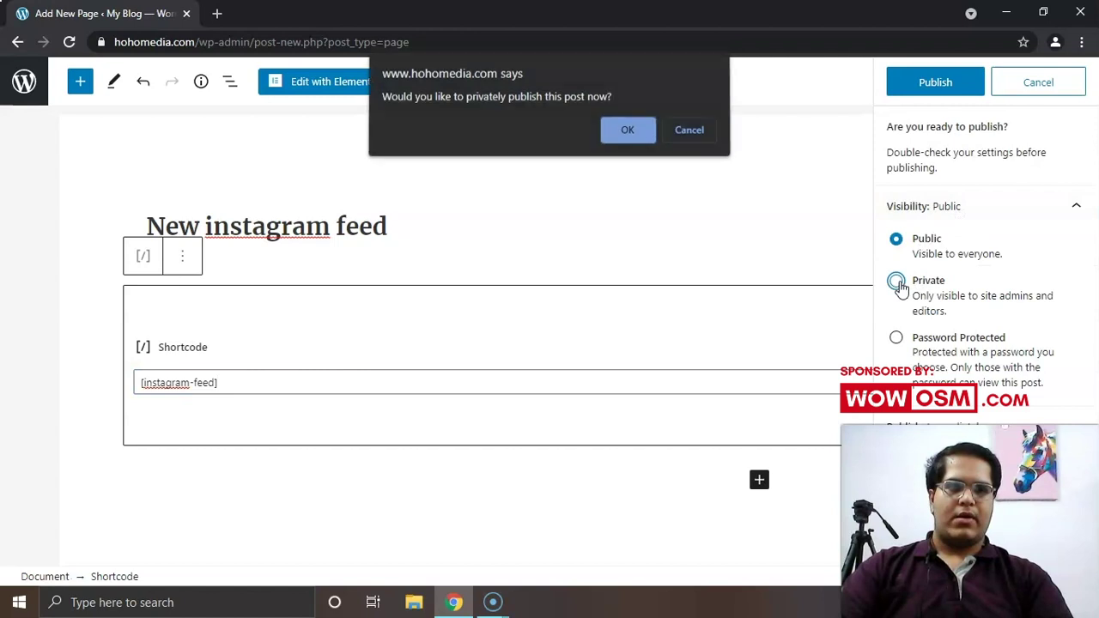
left_click(630, 133)
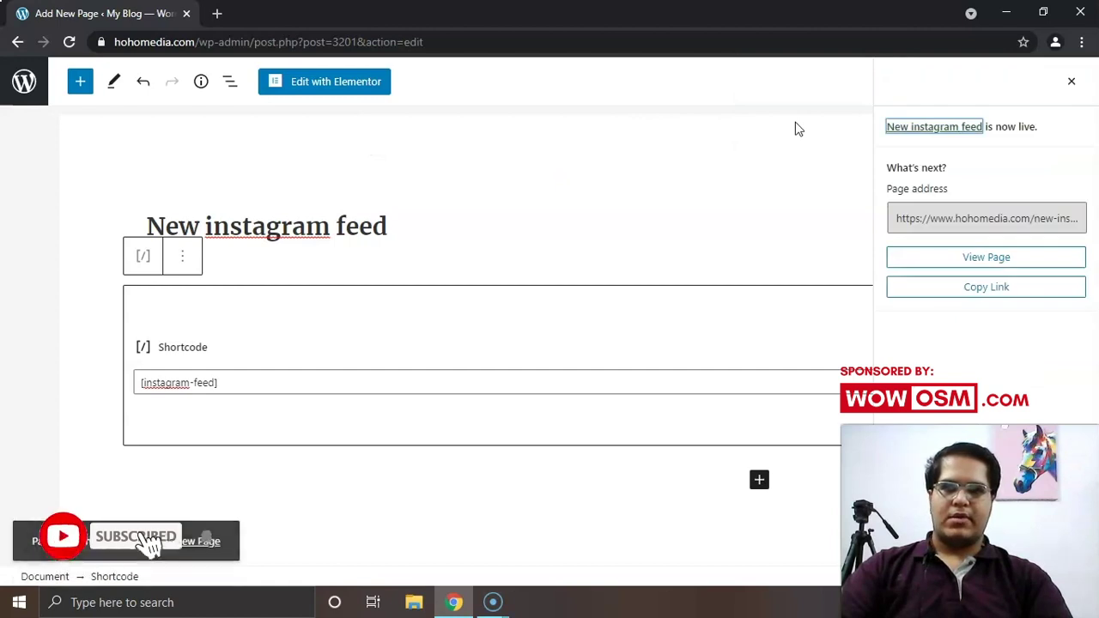
left_click(996, 258)
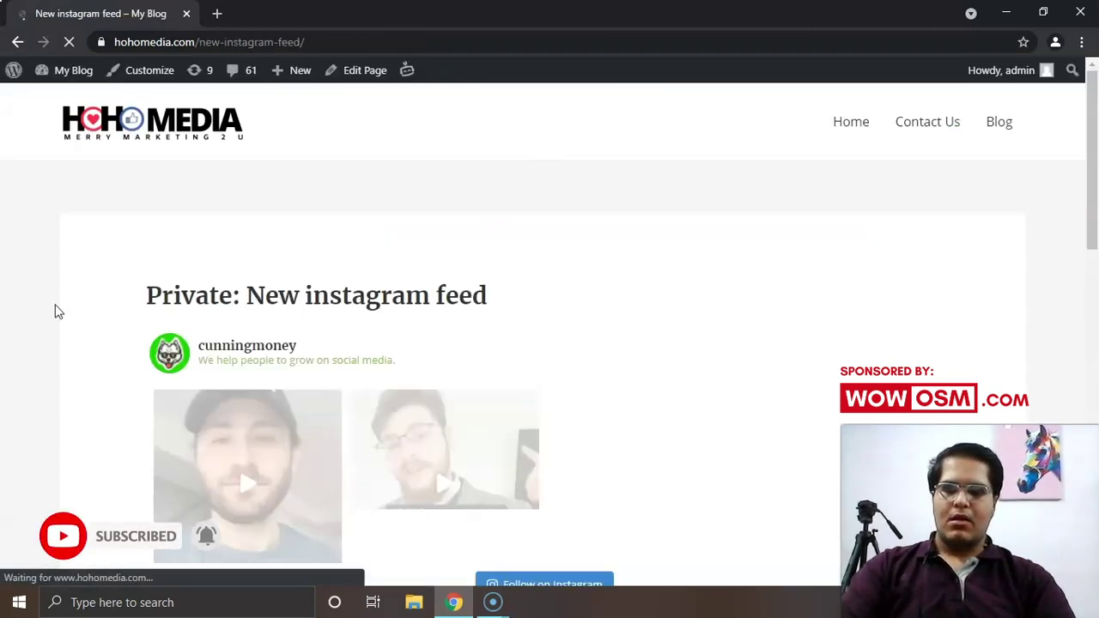
scroll(81, 293, "down", 2)
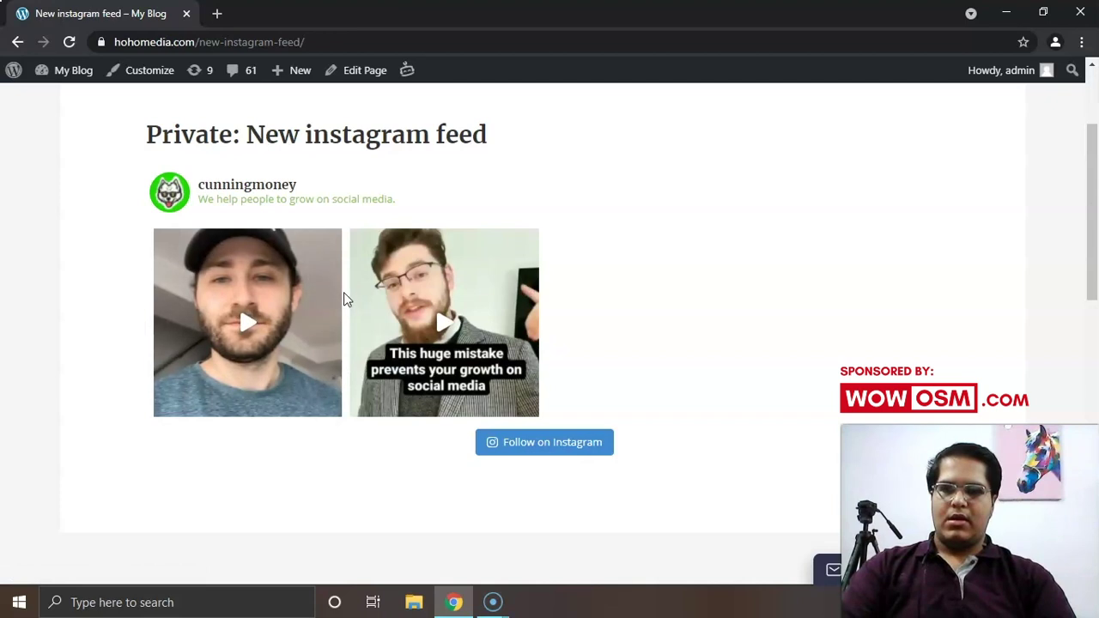
- Check the feed's Follow on Instagram link by looking through the linked profile, and return to the page without the chat popup
left_click(580, 445)
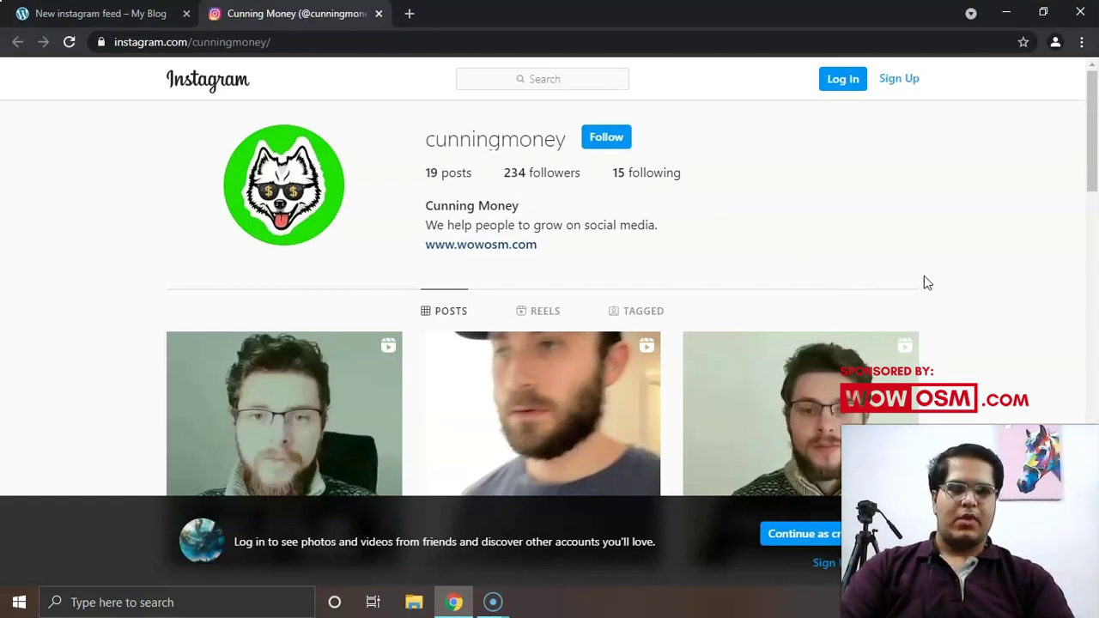
scroll(388, 223, "down", 4)
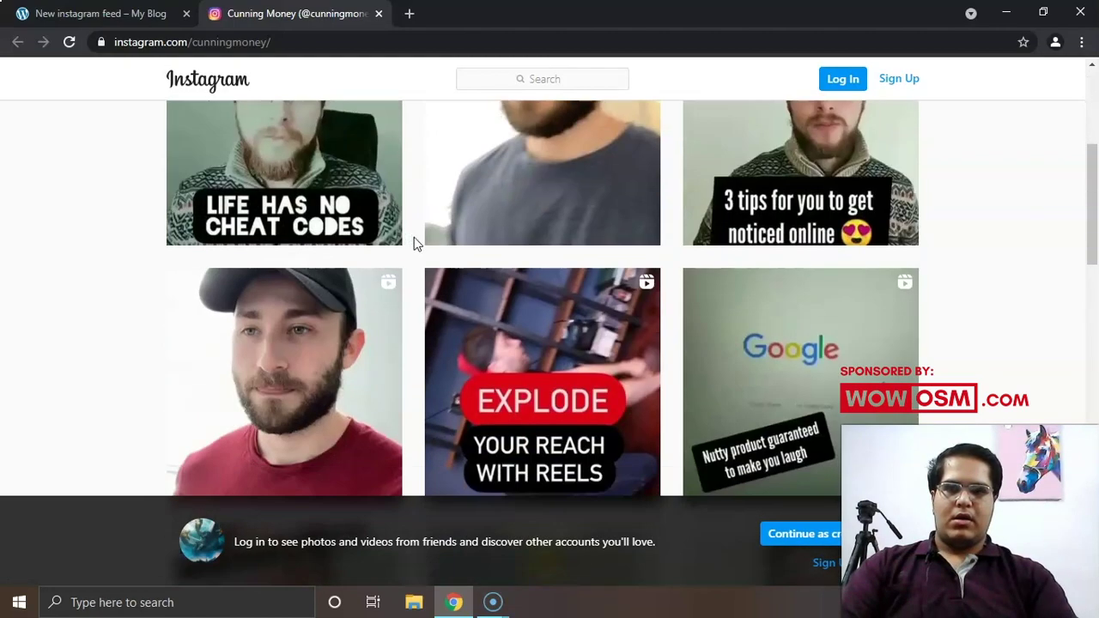
scroll(416, 243, "down", 15)
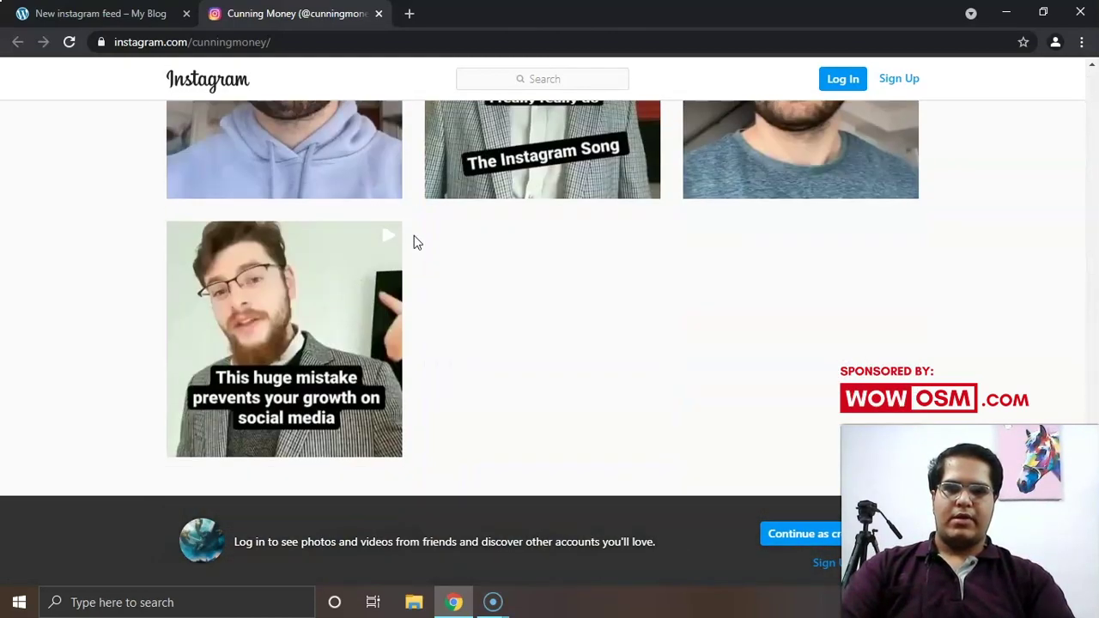
scroll(416, 241, "up", 20)
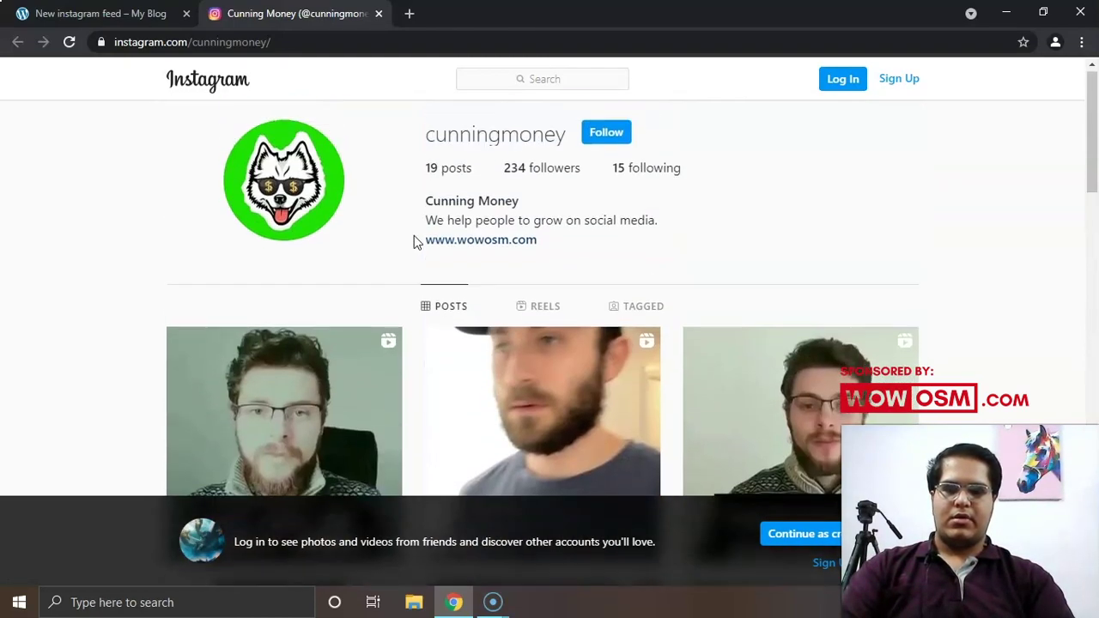
left_click(378, 13)
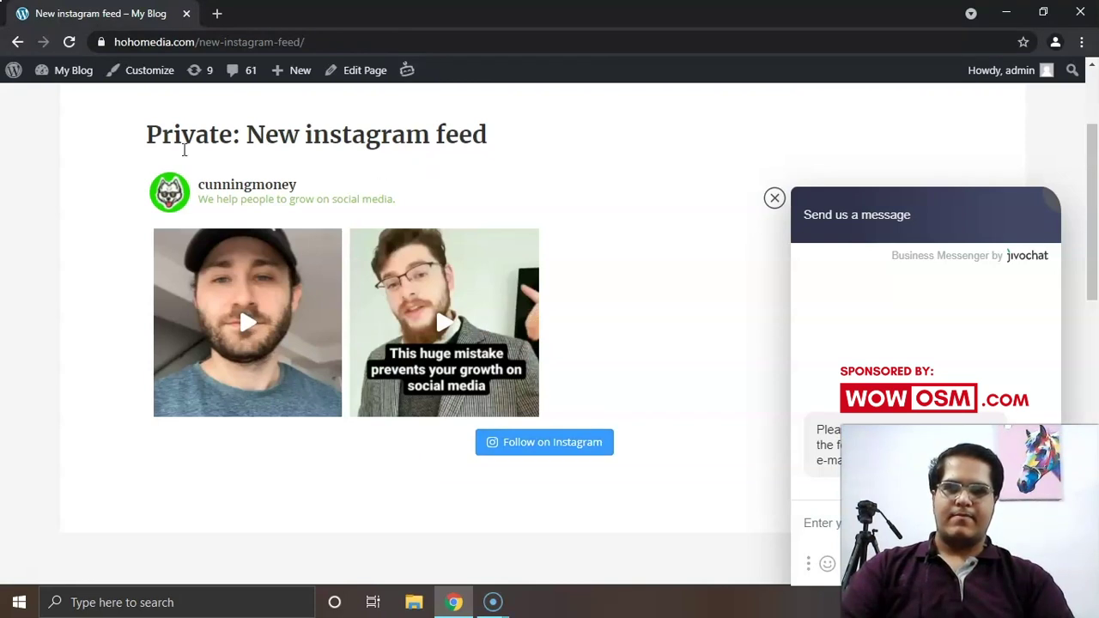
left_click(774, 198)
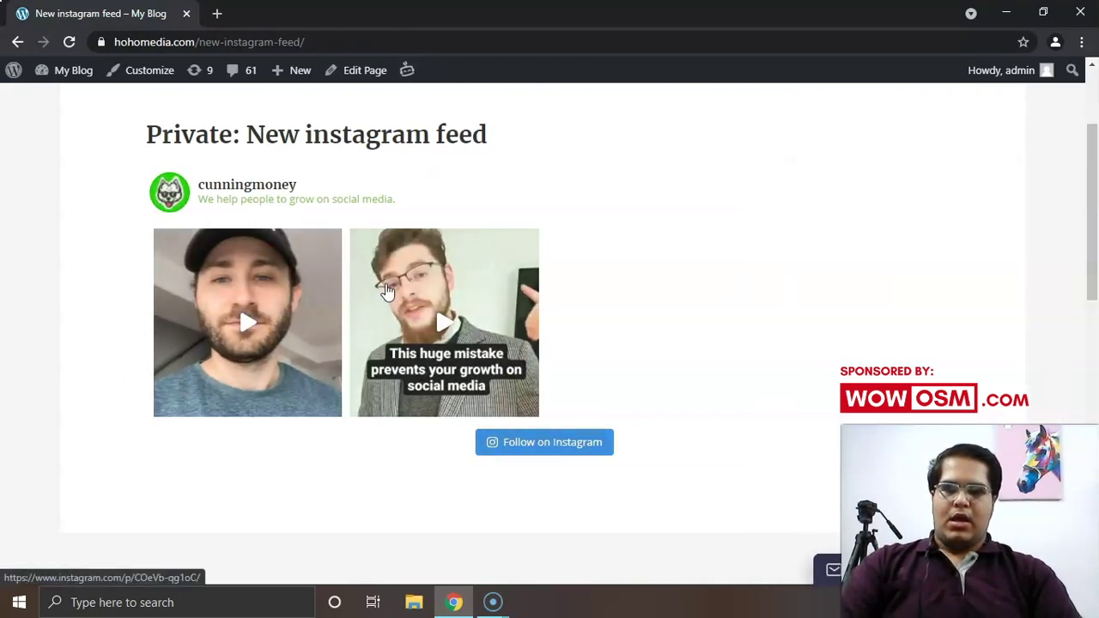
- Open the feed's first video post on Instagram, play it briefly, and return to the feed page
left_click(279, 314)
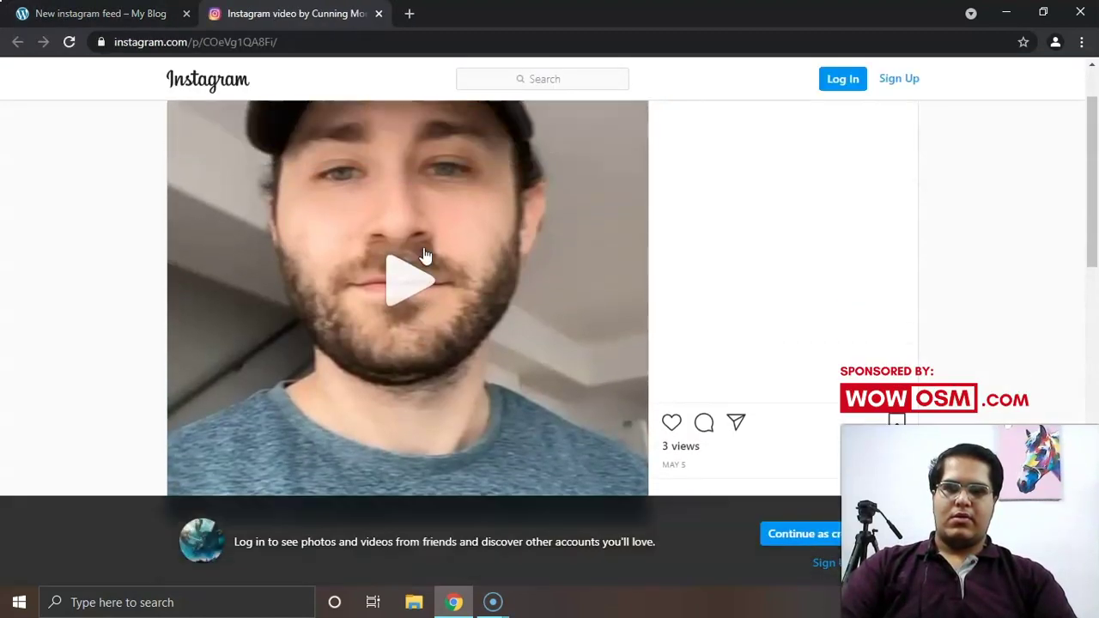
left_click(411, 261)
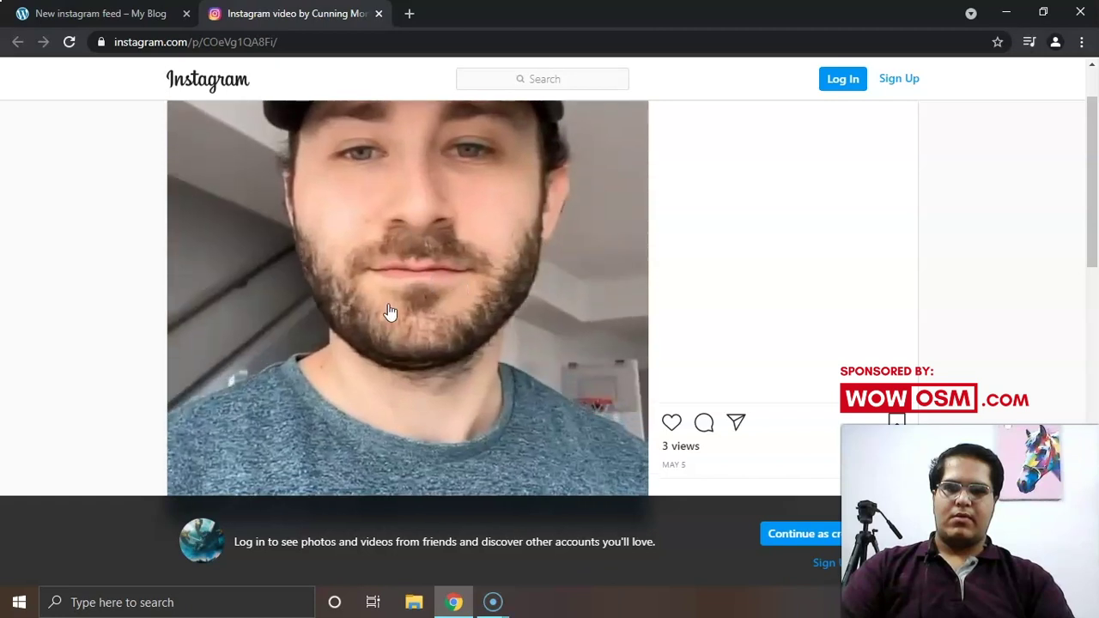
left_click(405, 259)
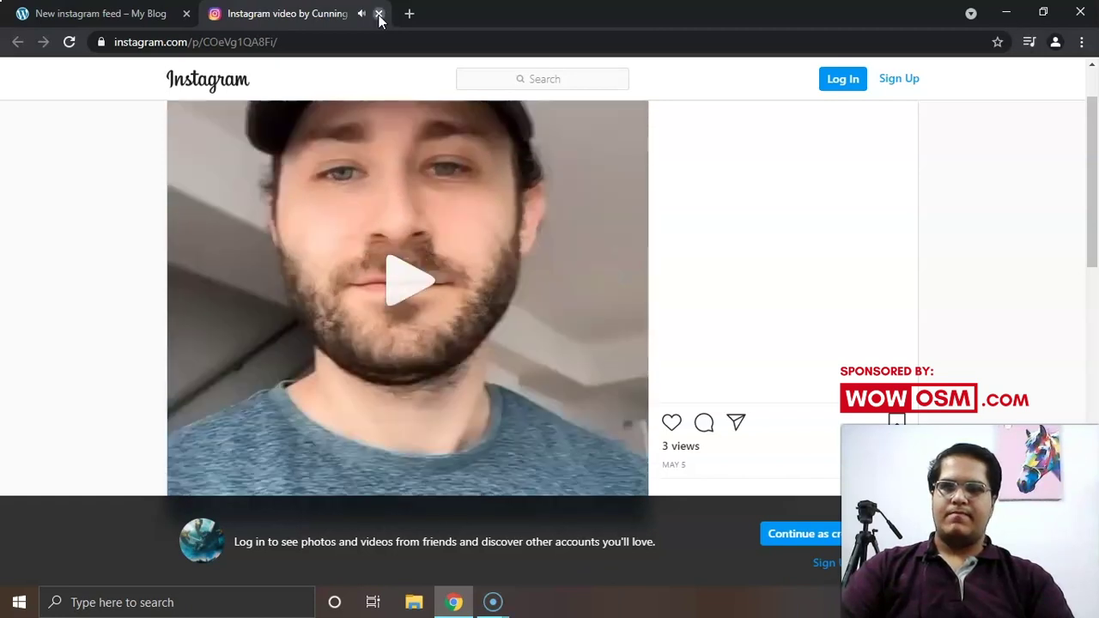
left_click(379, 14)
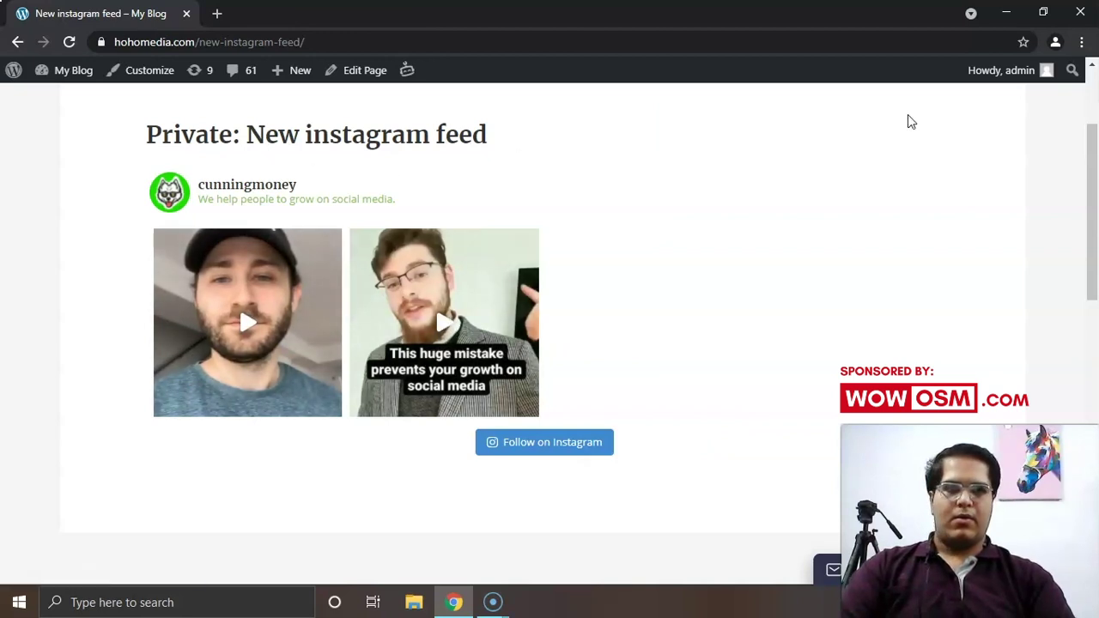
- Return to the WordPress admin area and look through the list of installed plugins
left_click(1018, 70)
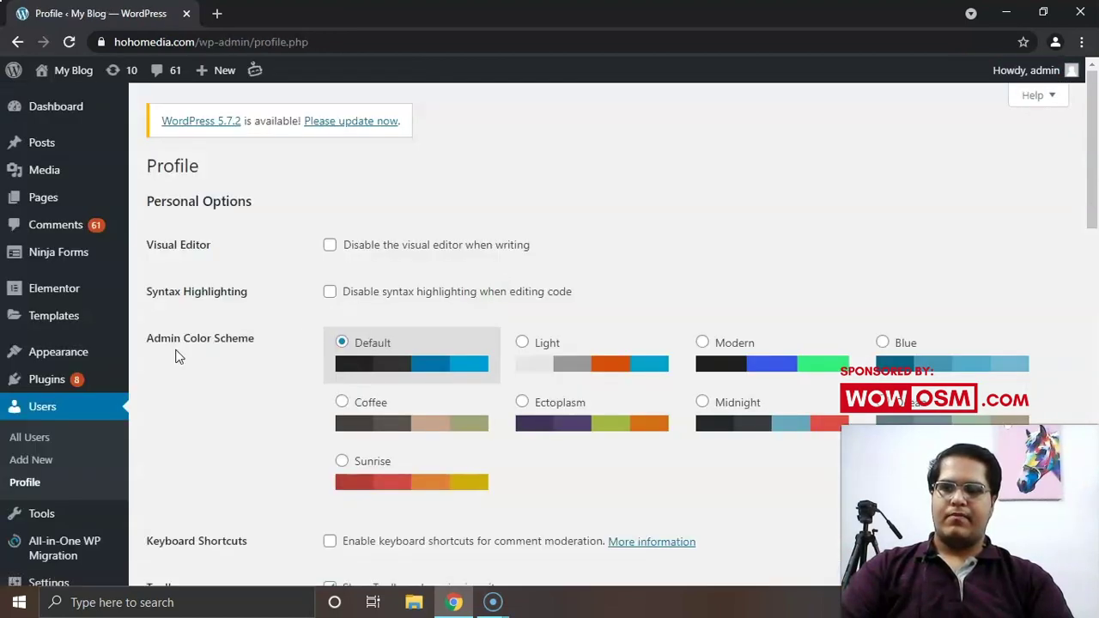
scroll(74, 246, "down", 4)
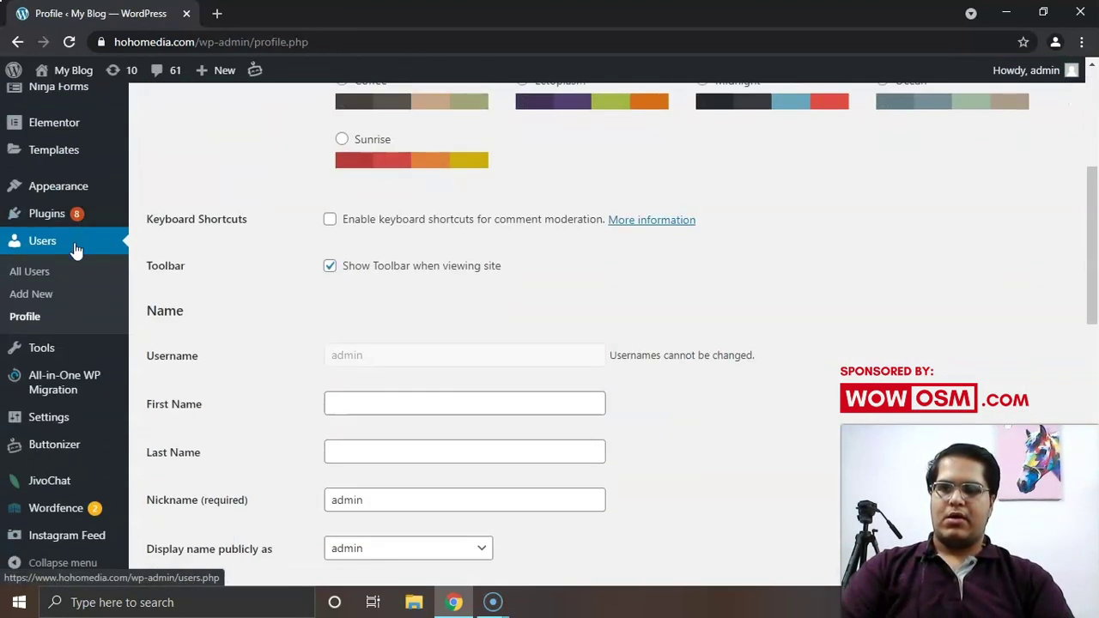
scroll(76, 249, "up", 2)
scroll(76, 248, "up", 1)
mouse_move(65, 375)
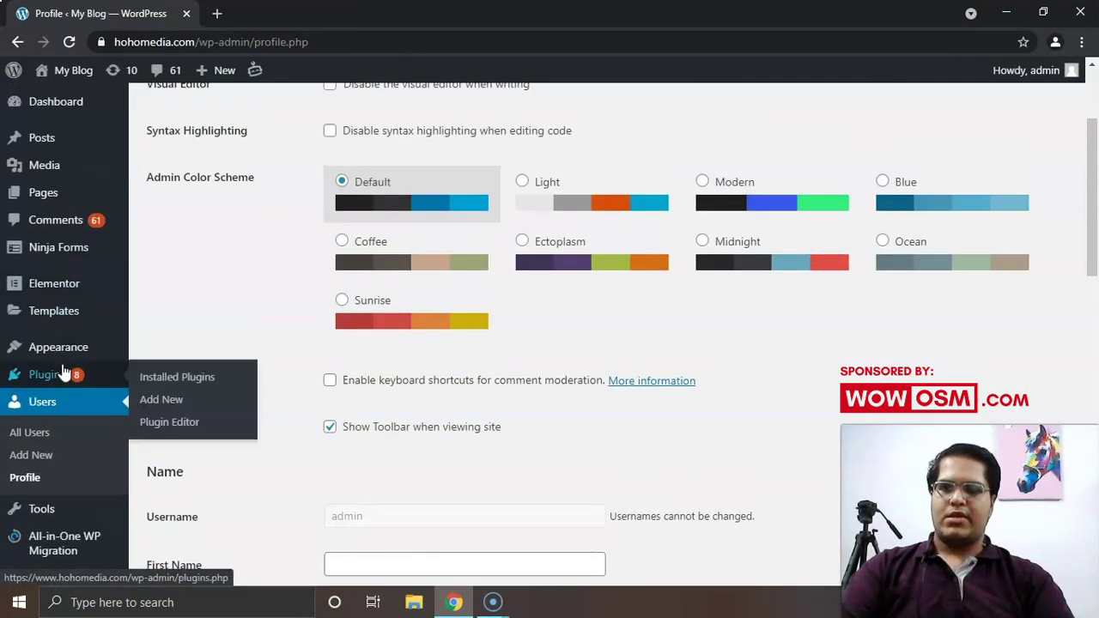
left_click(188, 378)
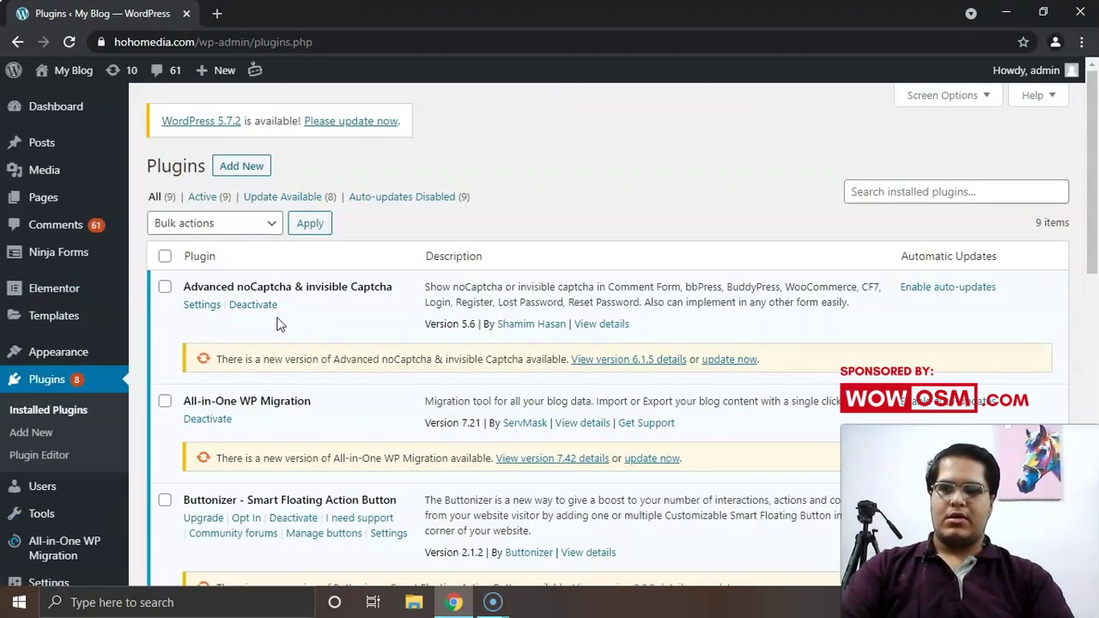
scroll(277, 323, "down", 5)
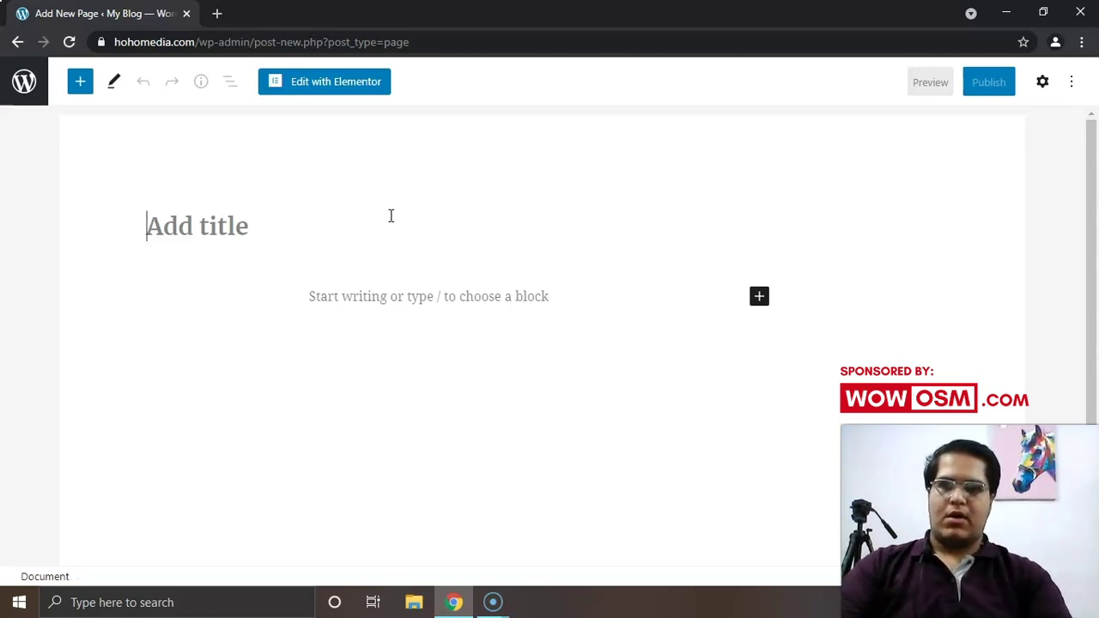
- Open the new page in the Elementor editor and add a single-column section
left_click(324, 86)
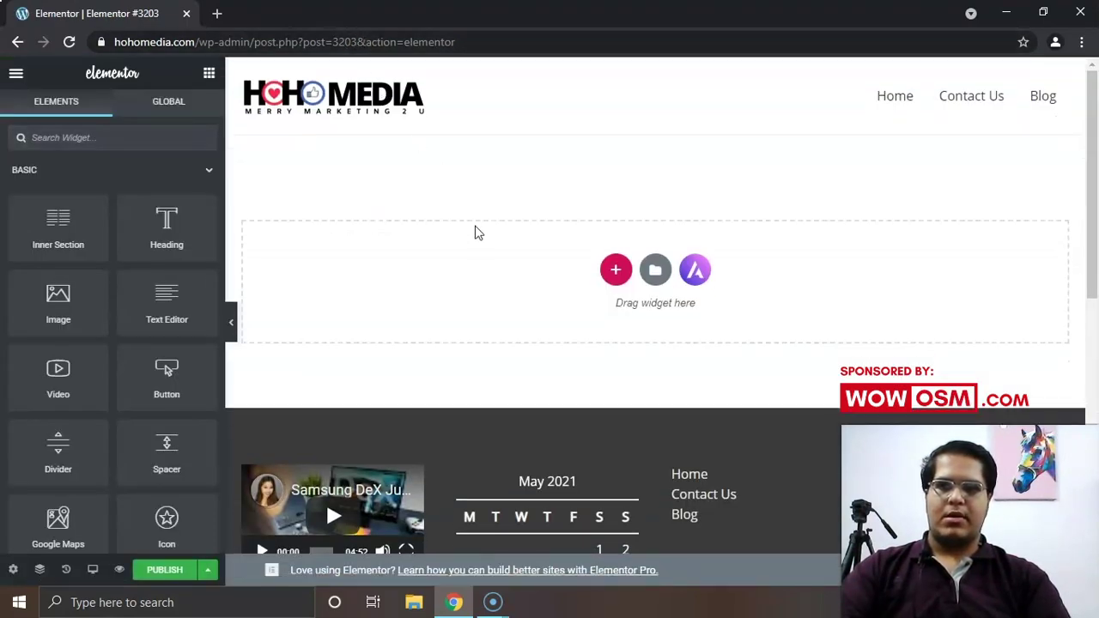
left_click(617, 271)
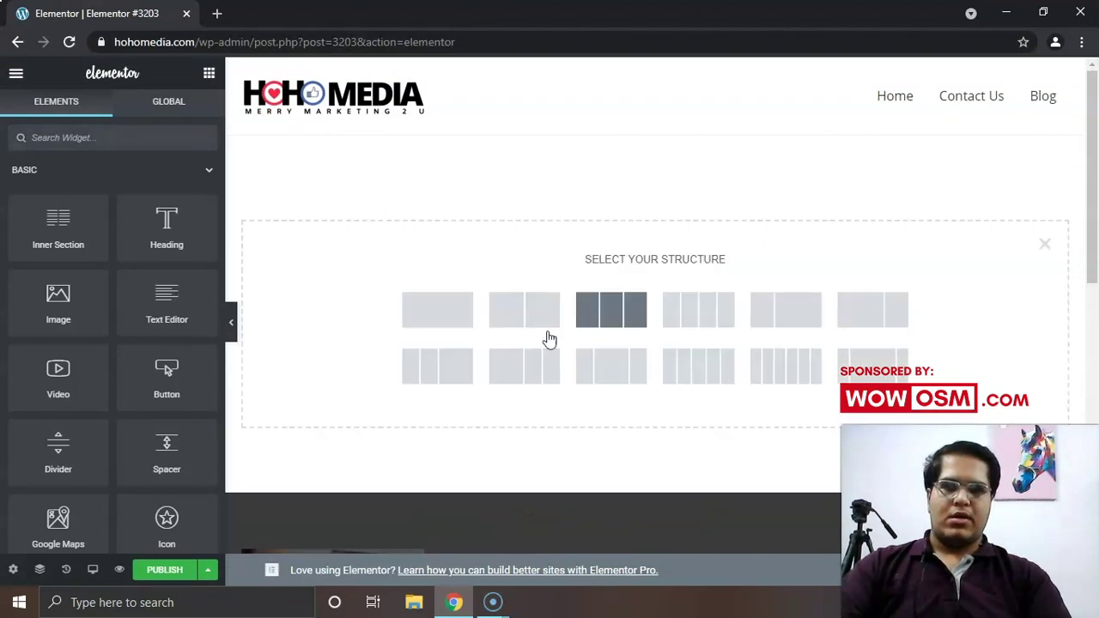
left_click(421, 313)
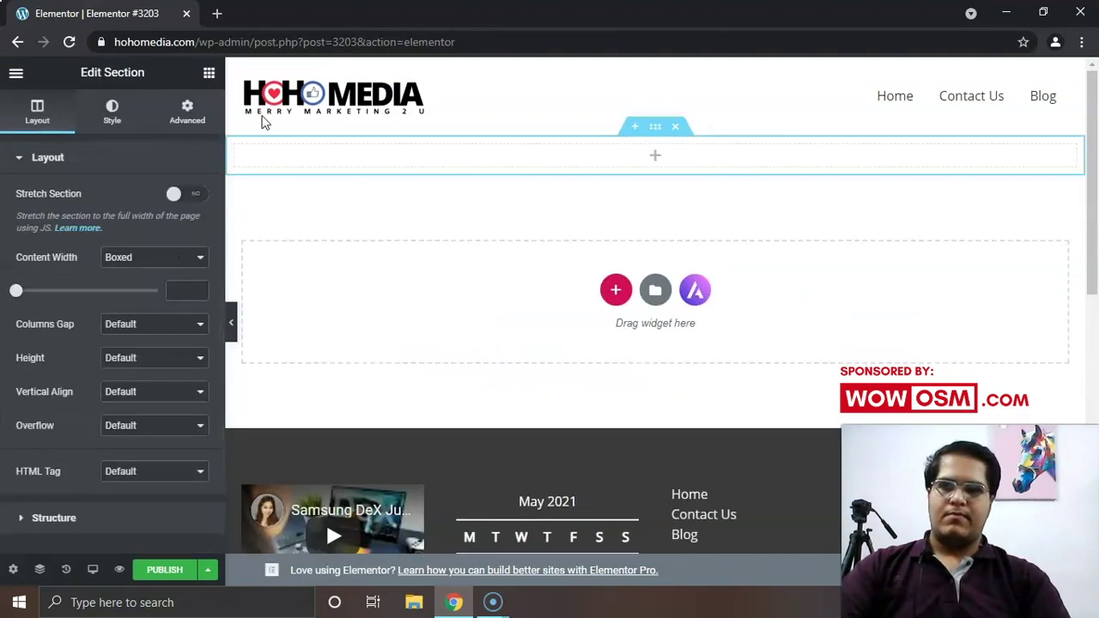
- Place a Shortcode widget in the empty section and apply the shortcode [instagram-feed] to it
left_click(208, 75)
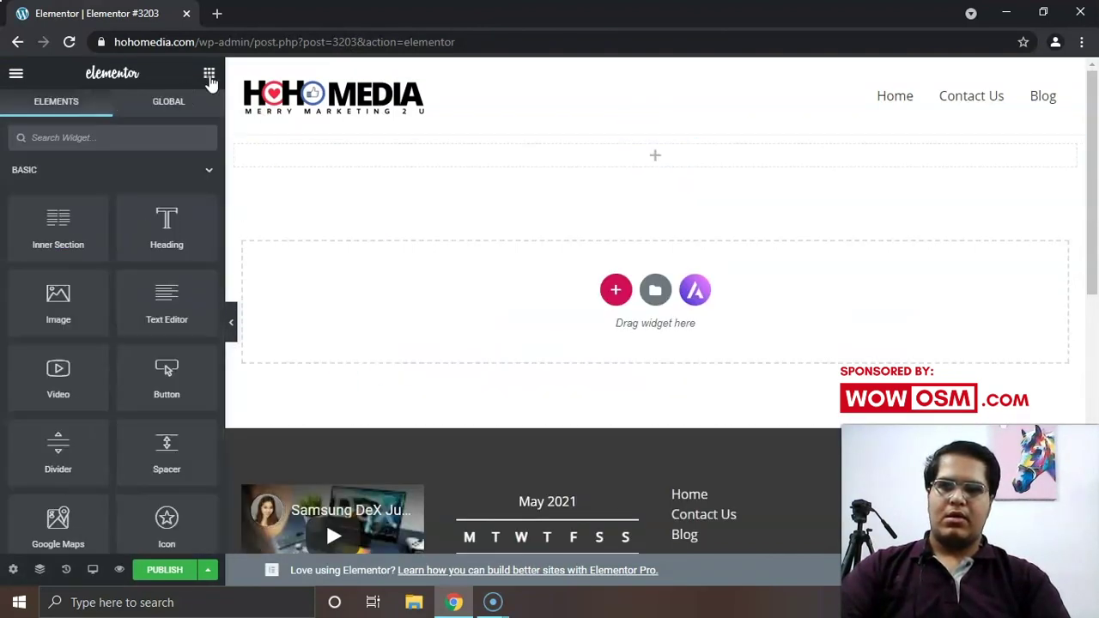
left_click(129, 135)
type("shor")
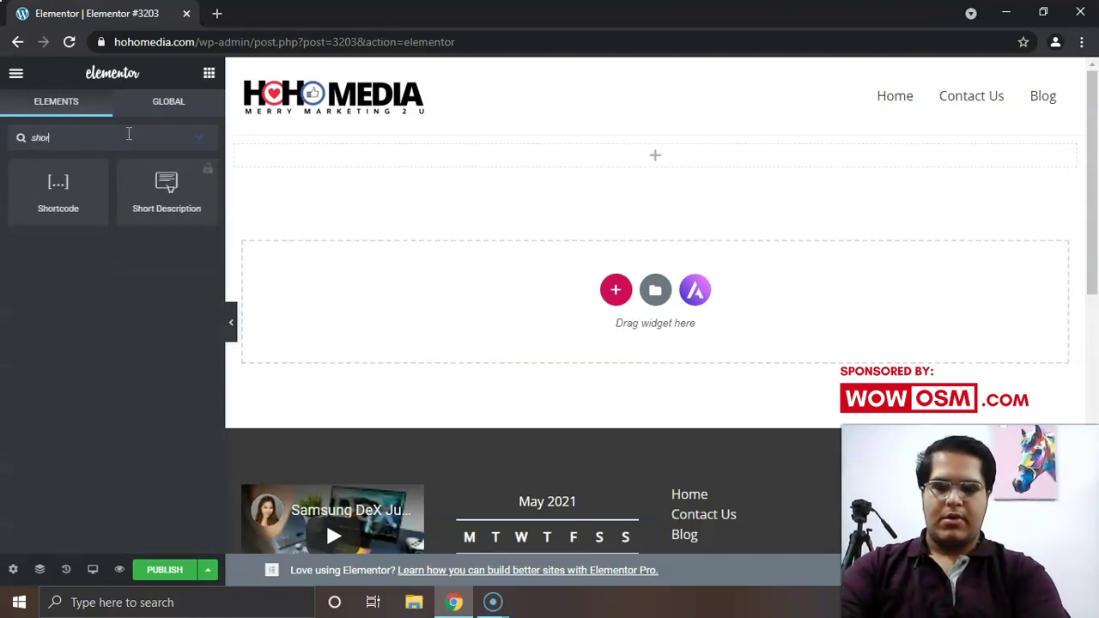
type("t")
left_click_drag(81, 184, 461, 155)
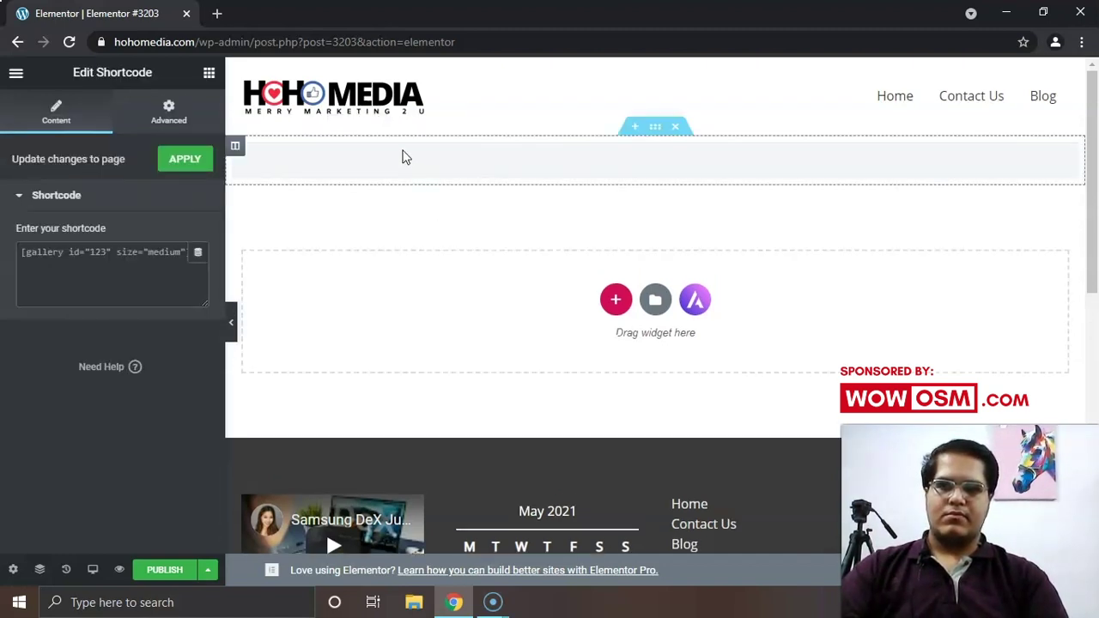
type("[instagram-feed]")
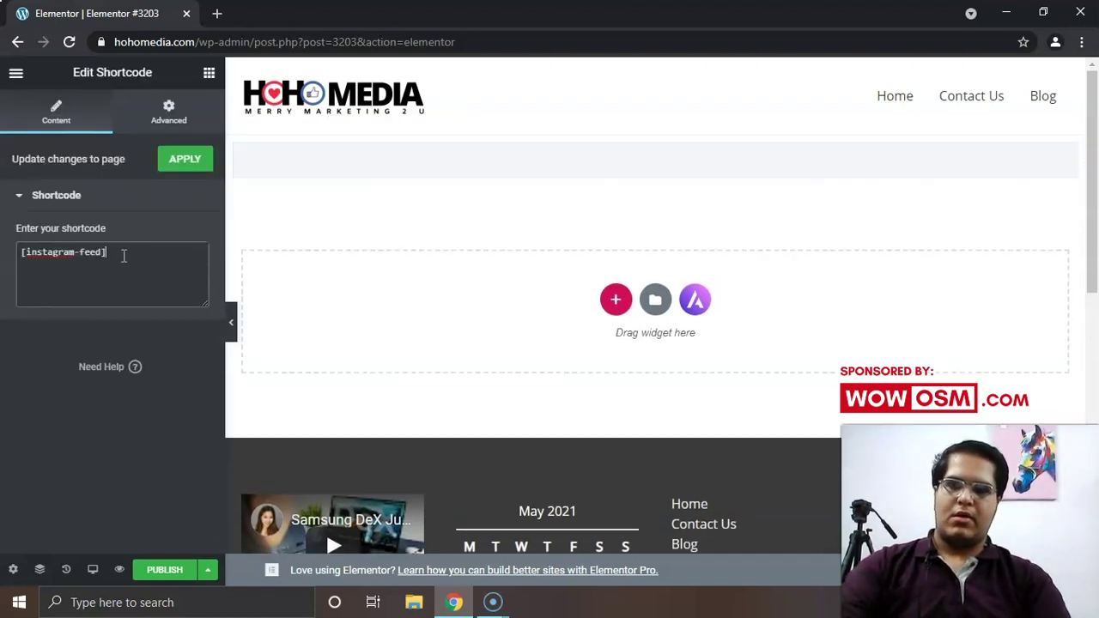
left_click(183, 159)
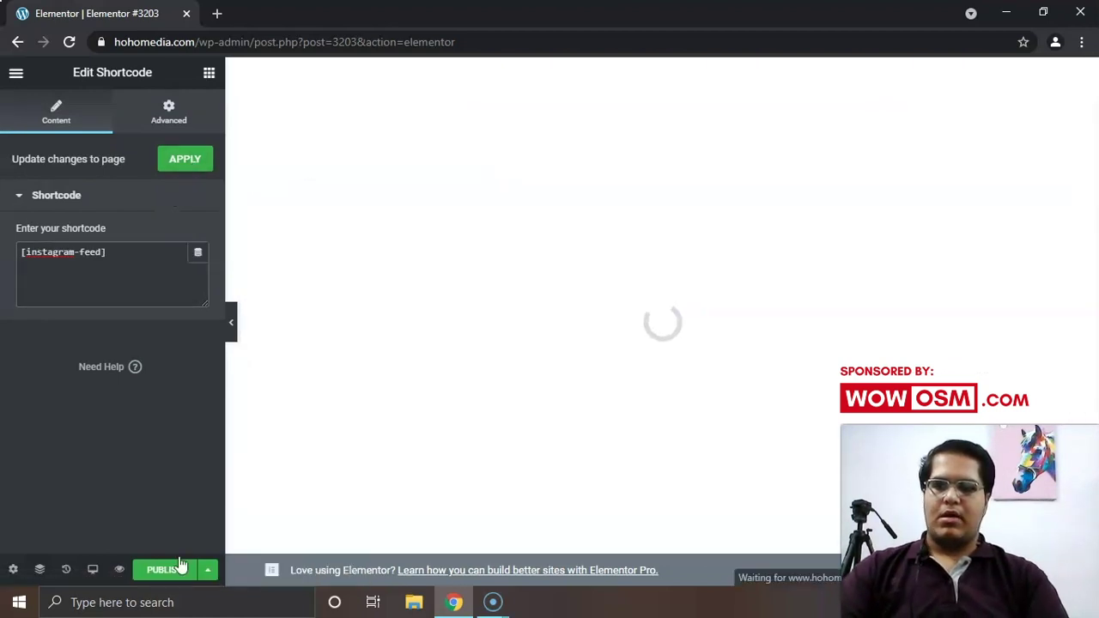
- Publish the Elementor page and look over the Instagram feed in the page preview
left_click(162, 569)
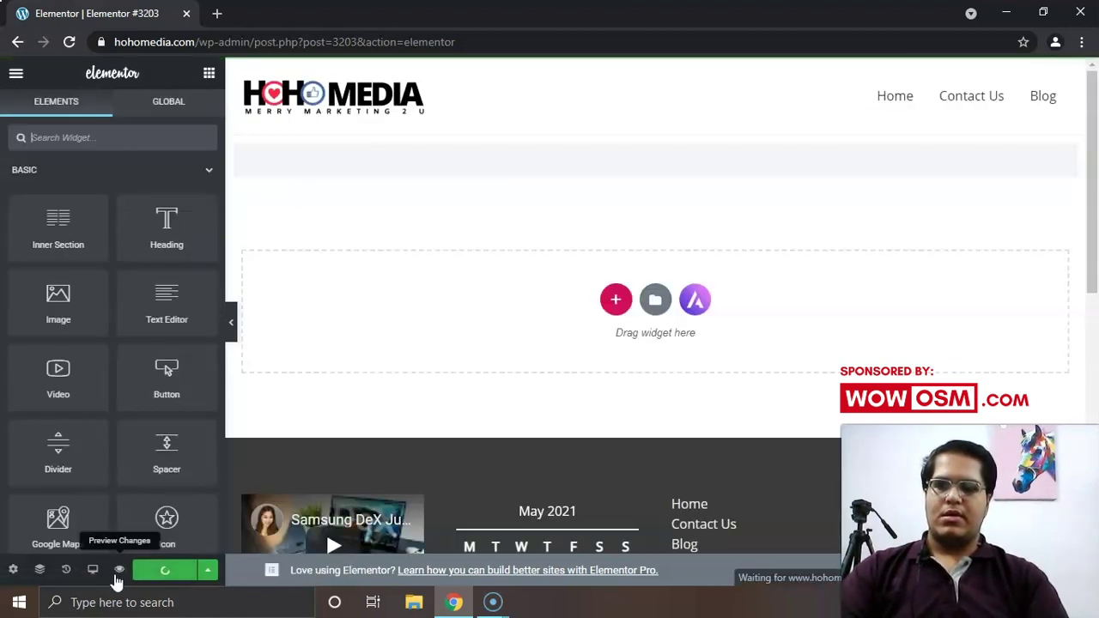
left_click(121, 570)
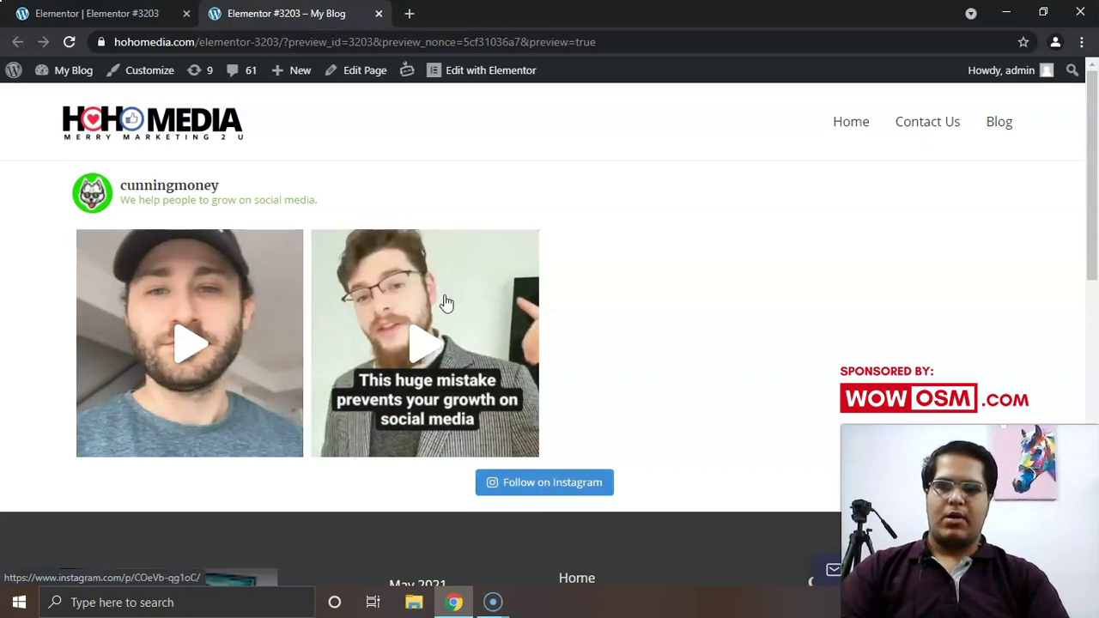
scroll(914, 329, "down", 6)
scroll(915, 330, "up", 5)
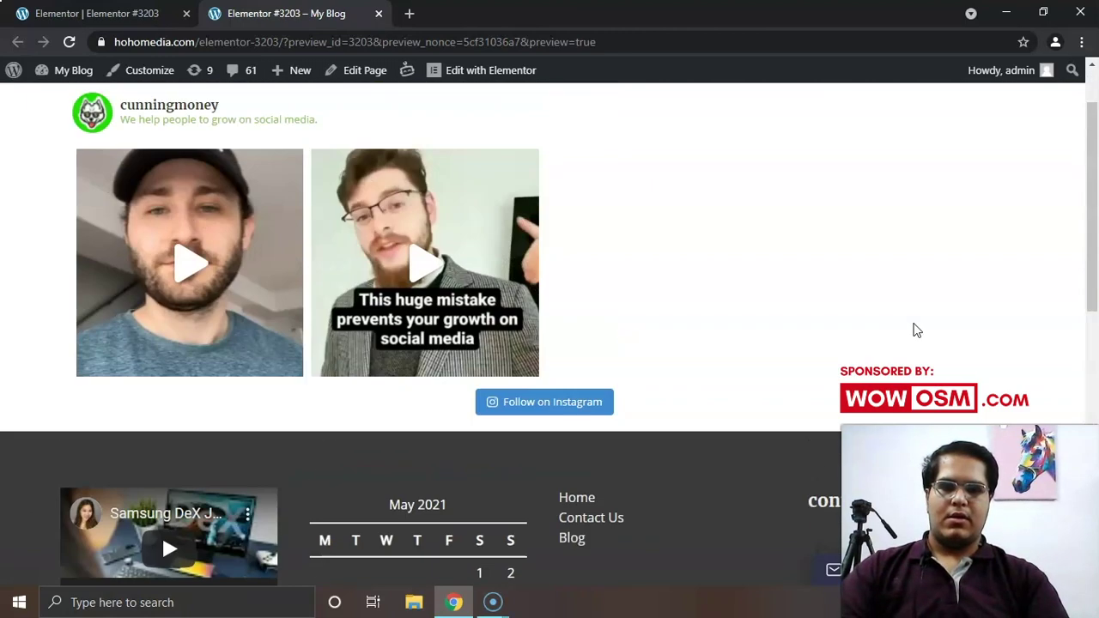
scroll(913, 329, "up", 1)
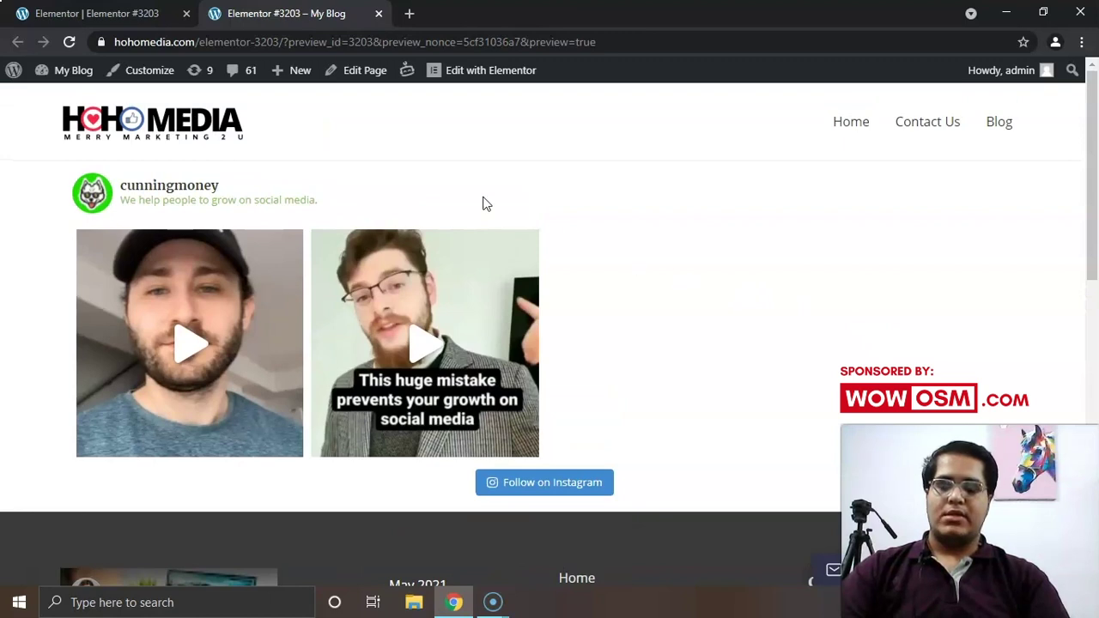